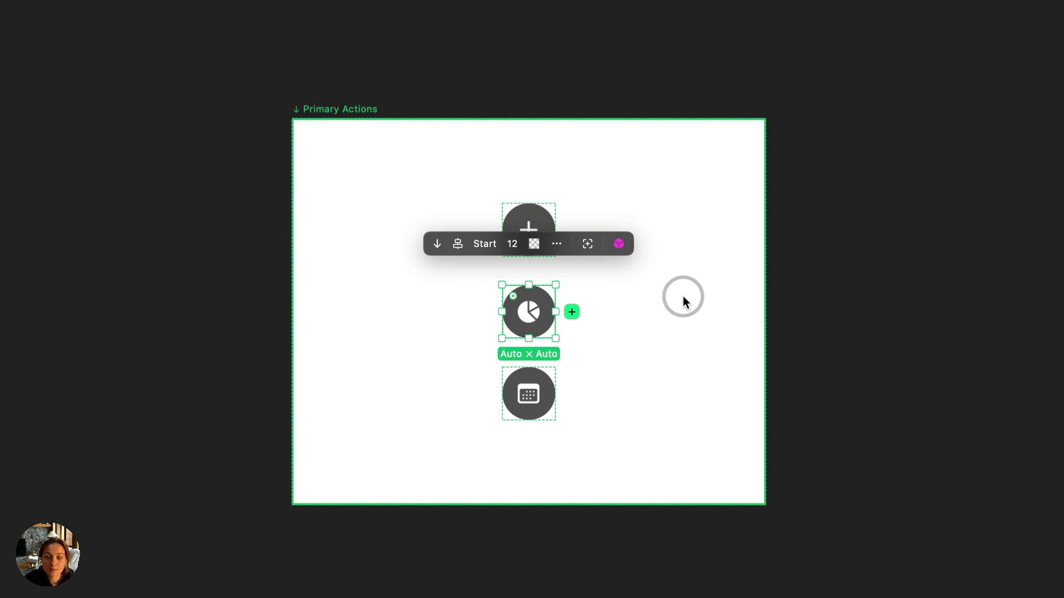
Step: Try horizontal and wrap layouts on Primary Actions, then settle on a Z Stack
{"action": "left_click", "coordinate": [683, 296]}
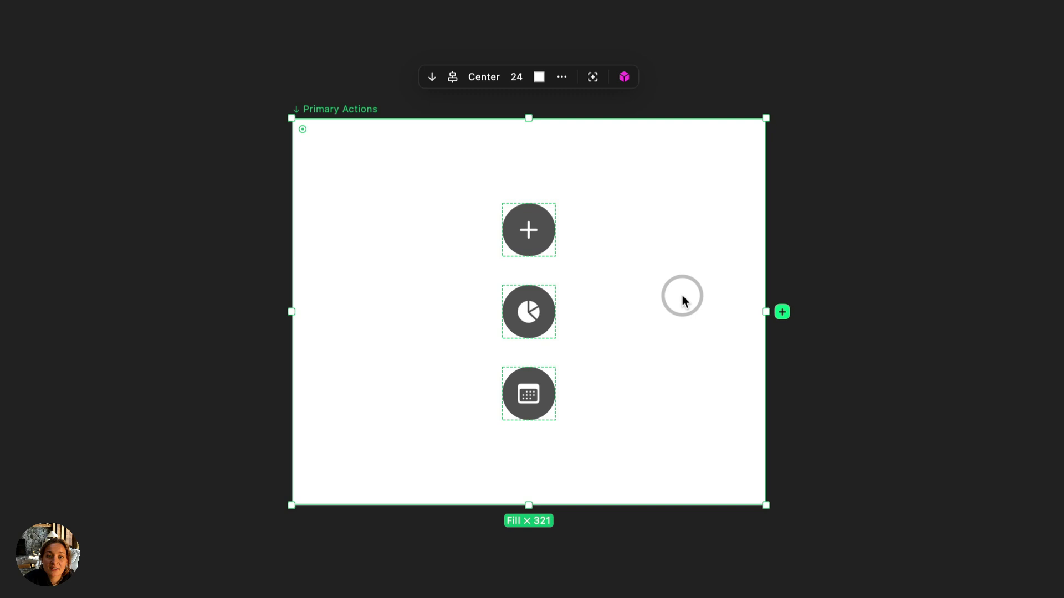
{"action": "left_click", "coordinate": [431, 79]}
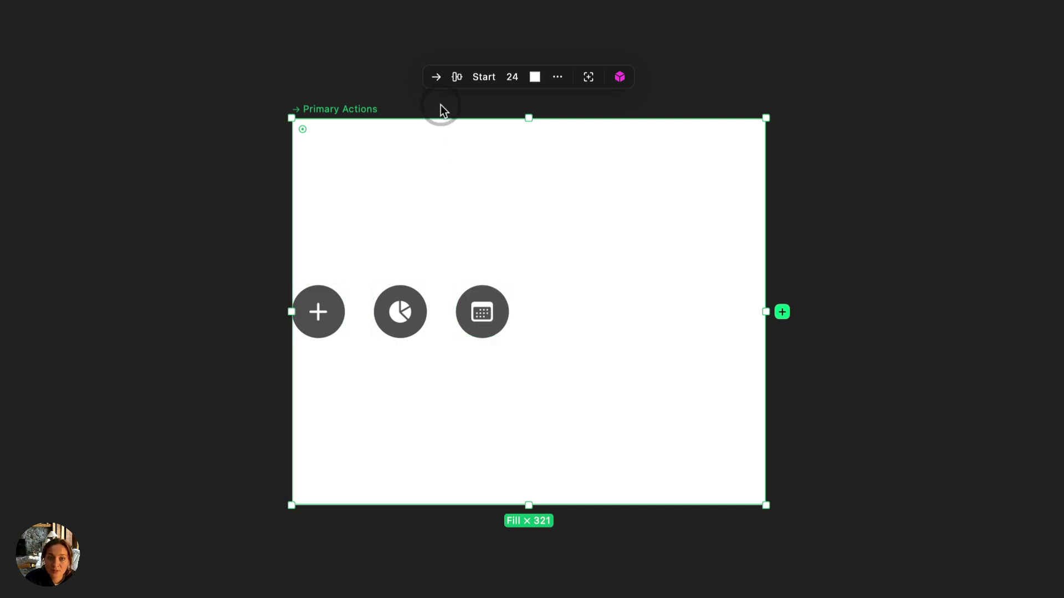
{"action": "left_click", "coordinate": [435, 77]}
{"action": "left_click", "coordinate": [434, 77]}
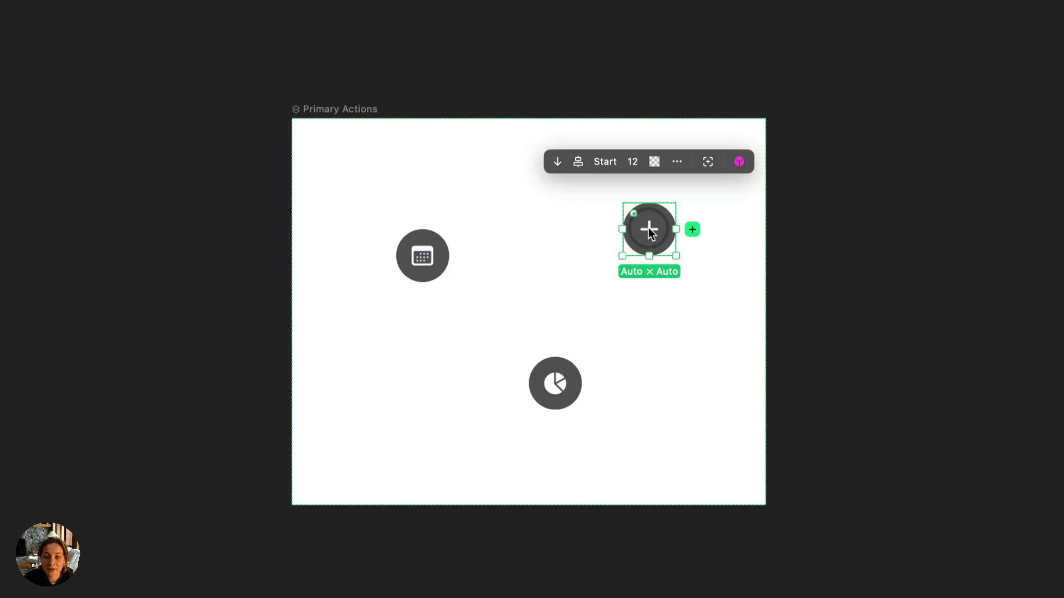
{"action": "left_click", "coordinate": [513, 230]}
Step: Place a text layer reading 'Ten easy yoga routines anyone can learn at home.' on empty canvas
{"action": "left_click", "coordinate": [351, 111]}
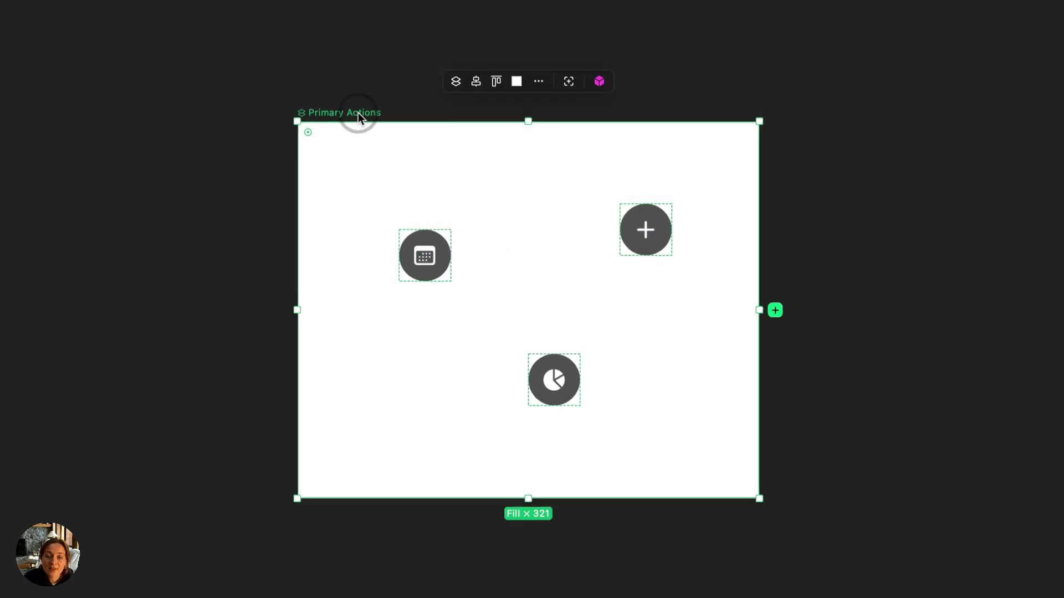
{"action": "scroll", "coordinate": [371, 230], "scroll_direction": "up", "scroll_amount": 6}
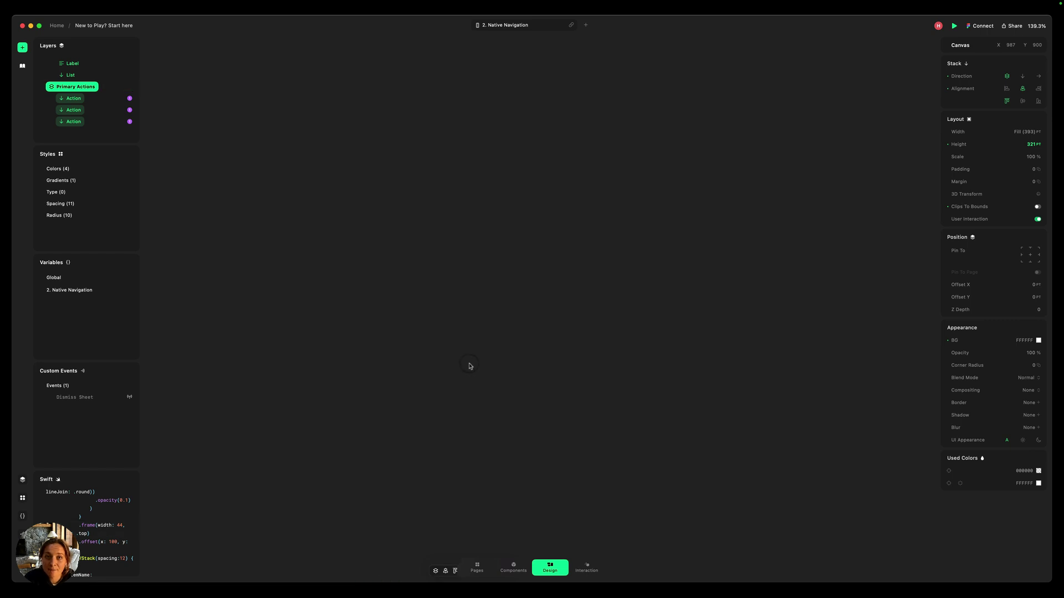
{"action": "left_click", "coordinate": [471, 279]}
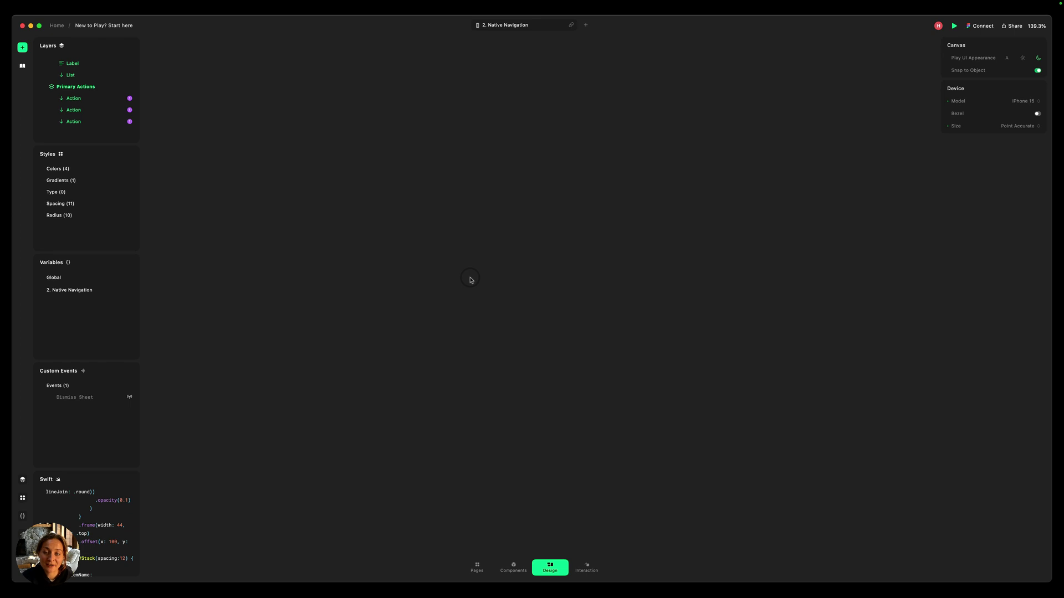
{"action": "left_click", "coordinate": [22, 48]}
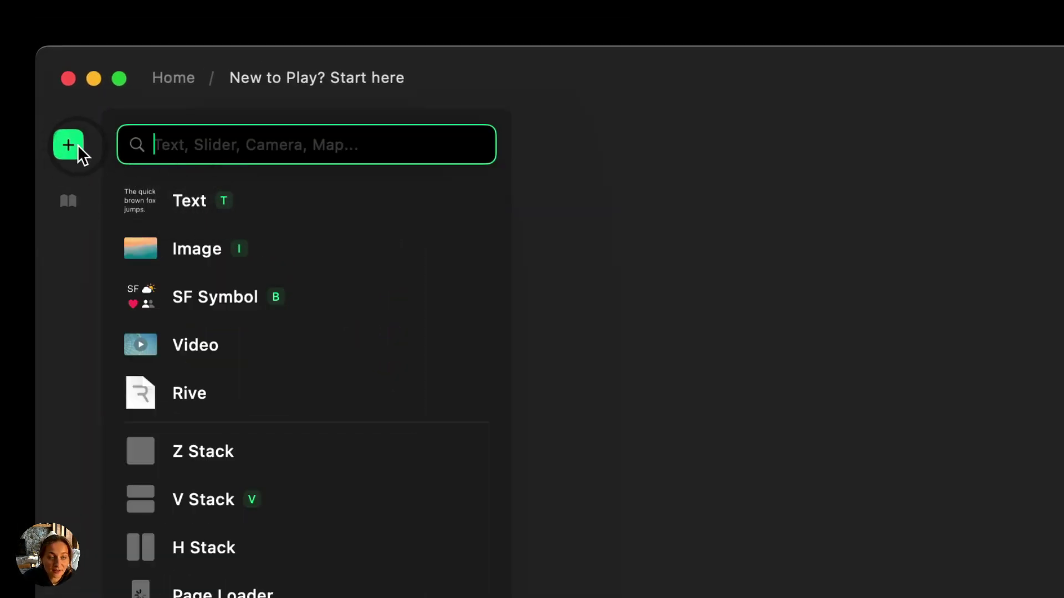
{"action": "left_click_drag", "start_coordinate": [202, 206], "coordinate": [184, 266]}
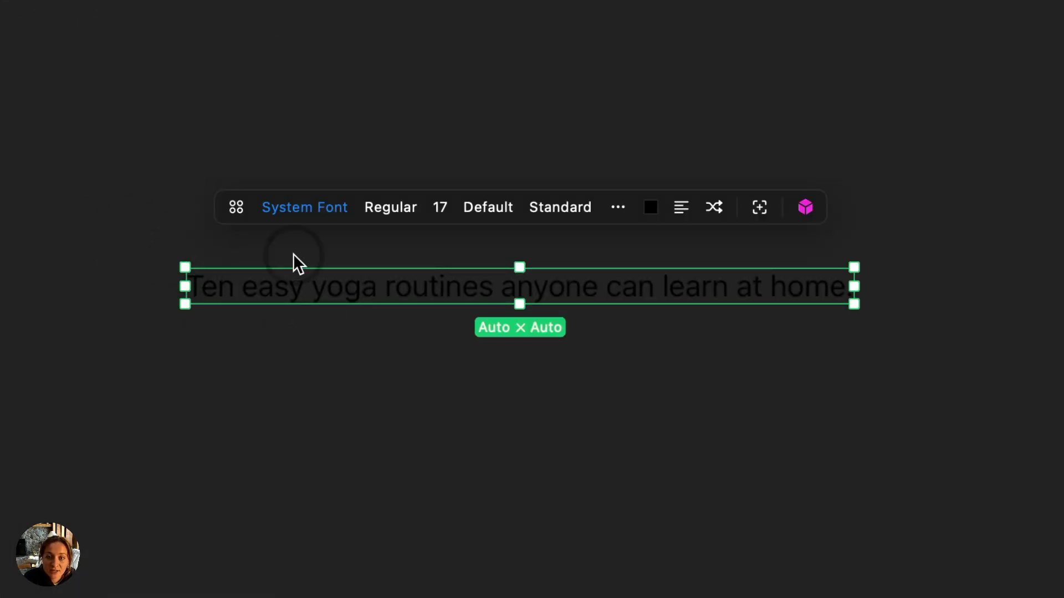
Step: Make the yoga text white, 14 pt, in the Rounded design
{"action": "left_click", "coordinate": [649, 207]}
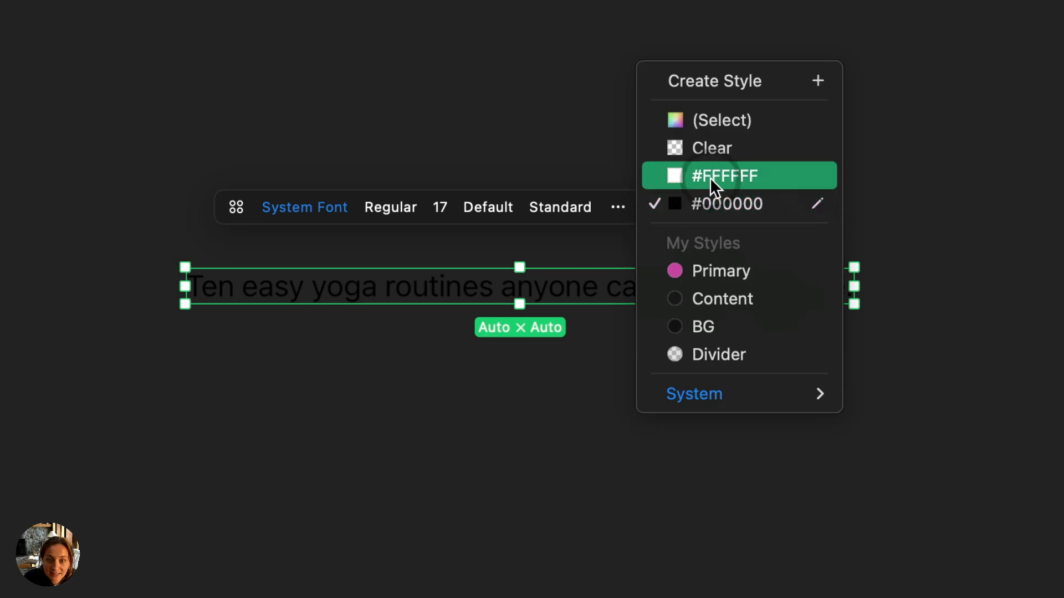
{"action": "left_click", "coordinate": [714, 186]}
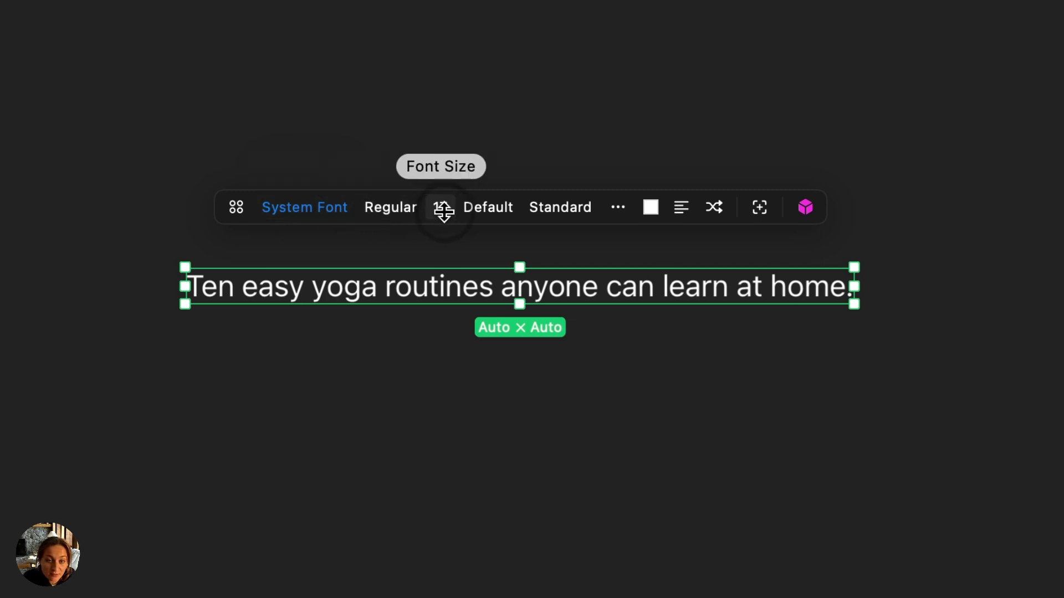
{"action": "left_click_drag", "start_coordinate": [447, 259], "coordinate": [434, 327]}
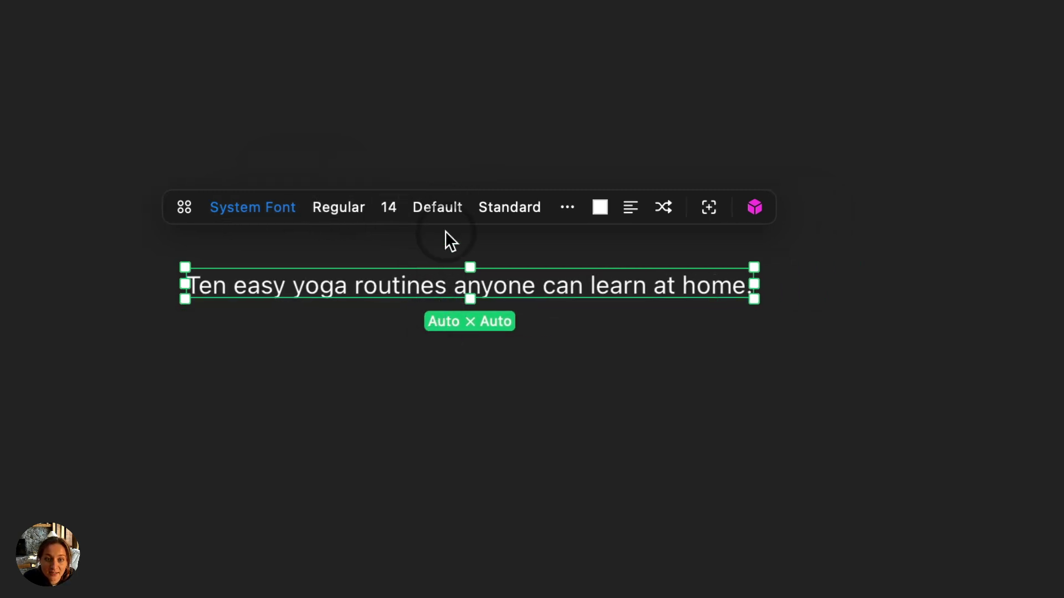
{"action": "left_click", "coordinate": [441, 215]}
{"action": "left_click", "coordinate": [441, 260]}
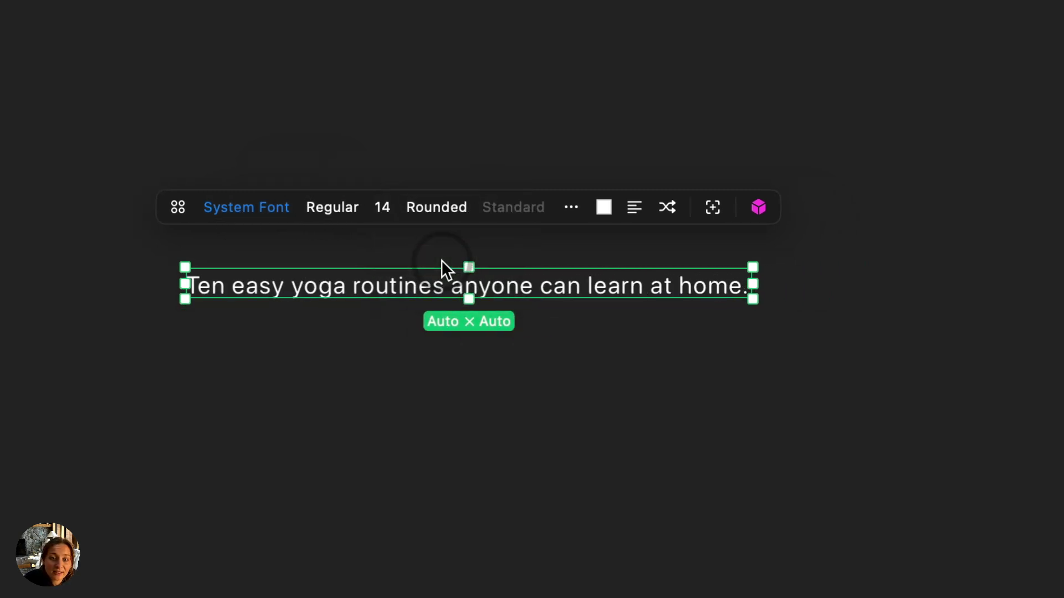
Step: Reduce the text's white colour to 45% opacity
{"action": "left_click", "coordinate": [608, 211]}
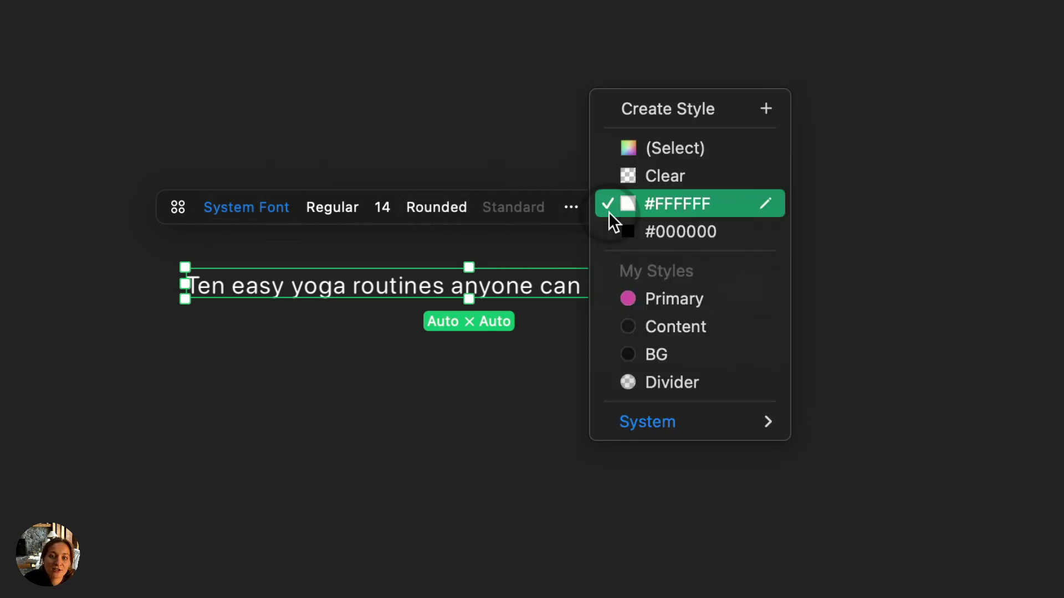
{"action": "left_click", "coordinate": [757, 212]}
{"action": "left_click", "coordinate": [645, 561]}
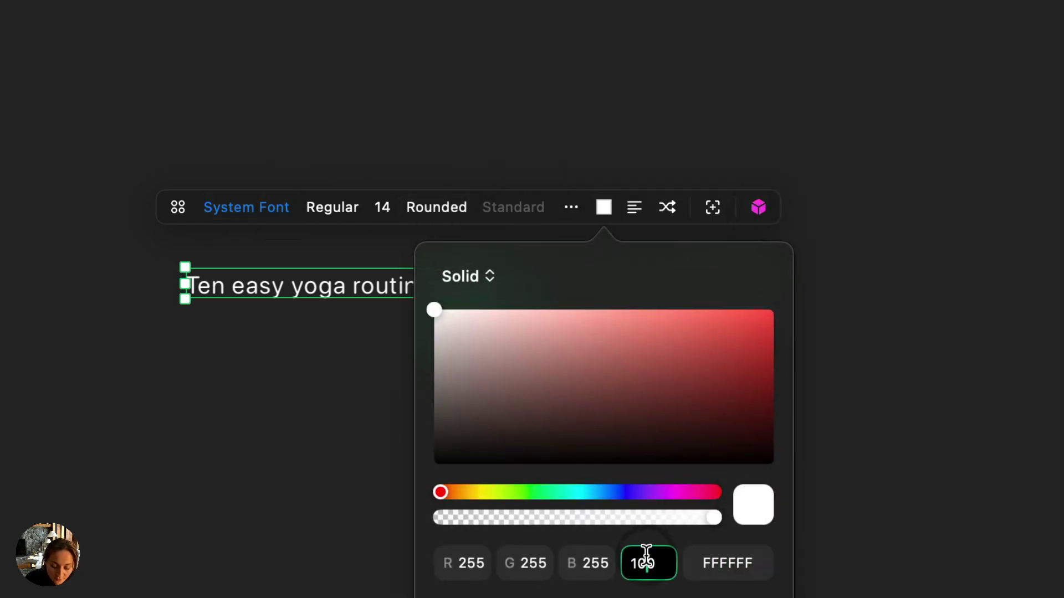
{"action": "type", "text": "45"}
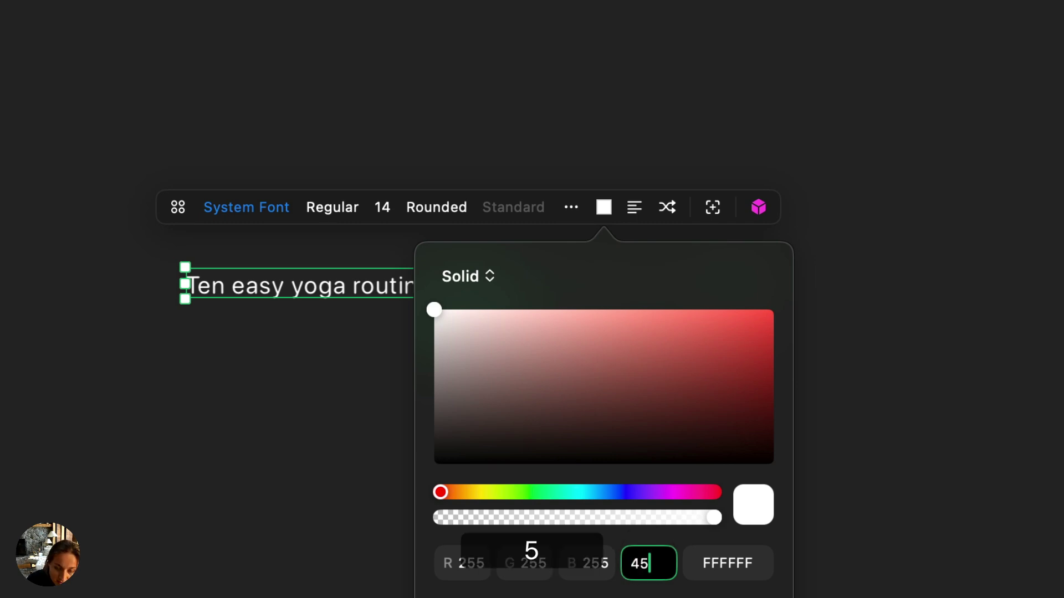
{"action": "key", "text": "Return"}
Step: Duplicate the faded yoga text line twice below the original
{"action": "left_click", "coordinate": [876, 547]}
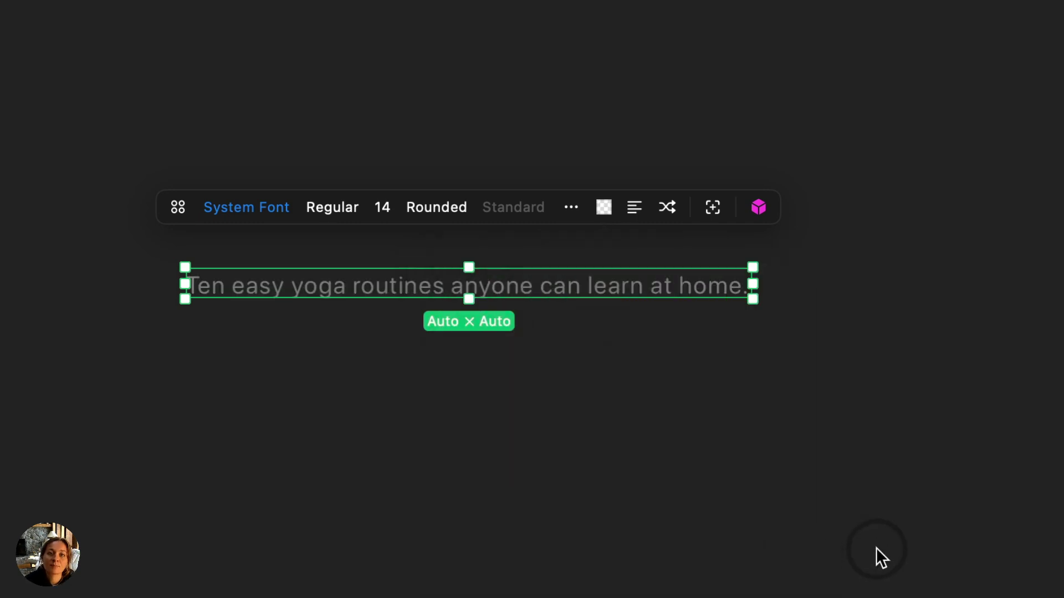
{"action": "left_click_drag", "start_coordinate": [569, 297], "coordinate": [583, 357]}
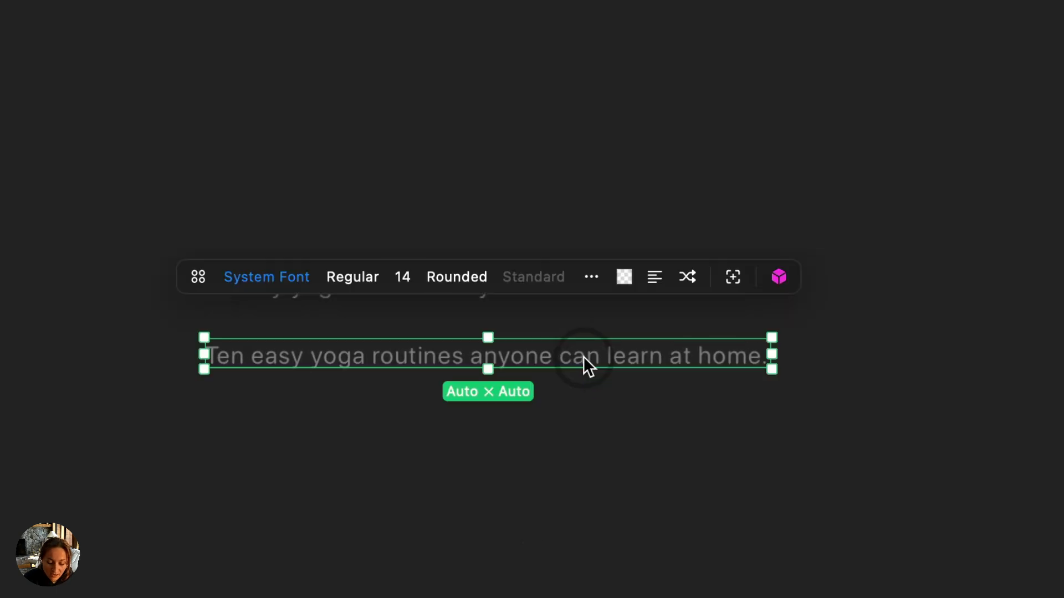
{"action": "key", "text": "super+d"}
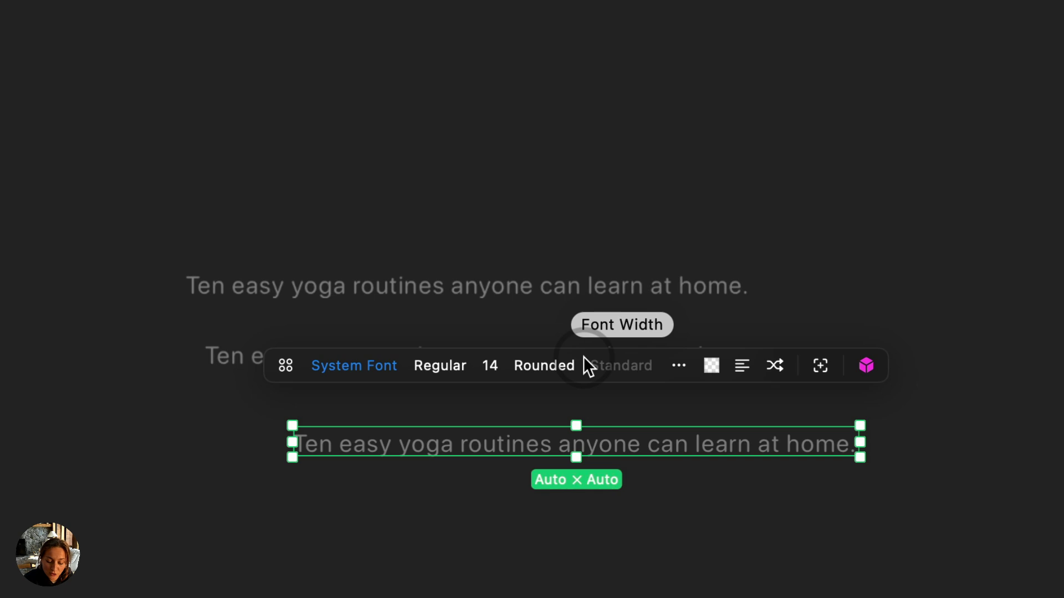
Step: Paste a trial paragraph as a new text layer, then delete two extra text layers
{"action": "key", "text": "t"}
{"action": "left_click", "coordinate": [468, 515]}
{"action": "type", "text": "Five new trends to enjoy nature from the comfort of your own home."}
{"action": "scroll", "coordinate": [574, 572], "scroll_direction": "down", "scroll_amount": 5}
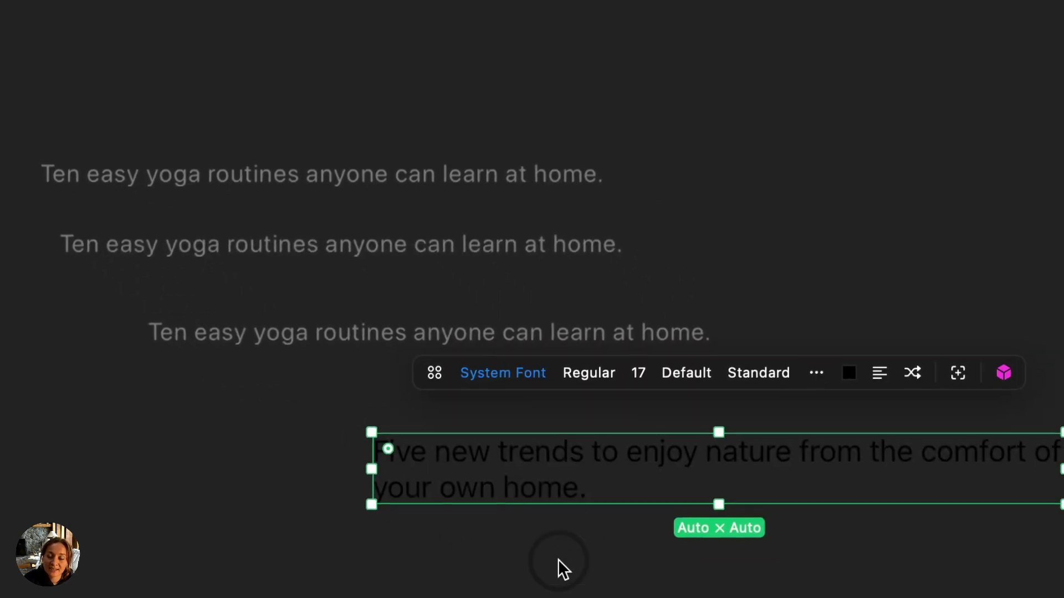
{"action": "left_click_drag", "start_coordinate": [589, 571], "coordinate": [264, 288]}
{"action": "key", "text": "BackSpace"}
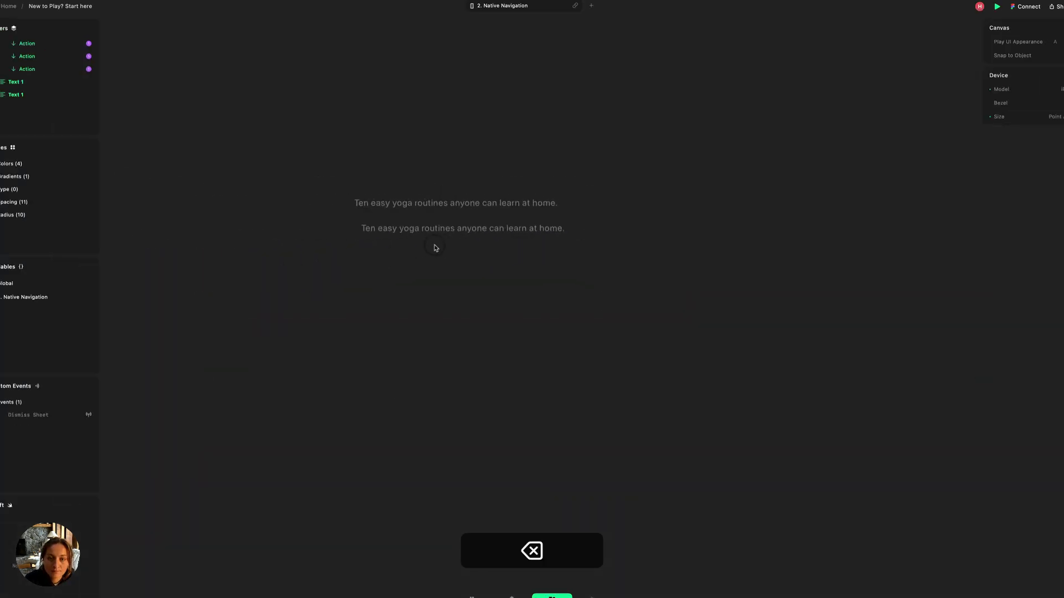
Step: Make the lower line a 38-pt Semibold, fully opaque white '$12,030,398' under 'Available Balance'
{"action": "left_click", "coordinate": [439, 235]}
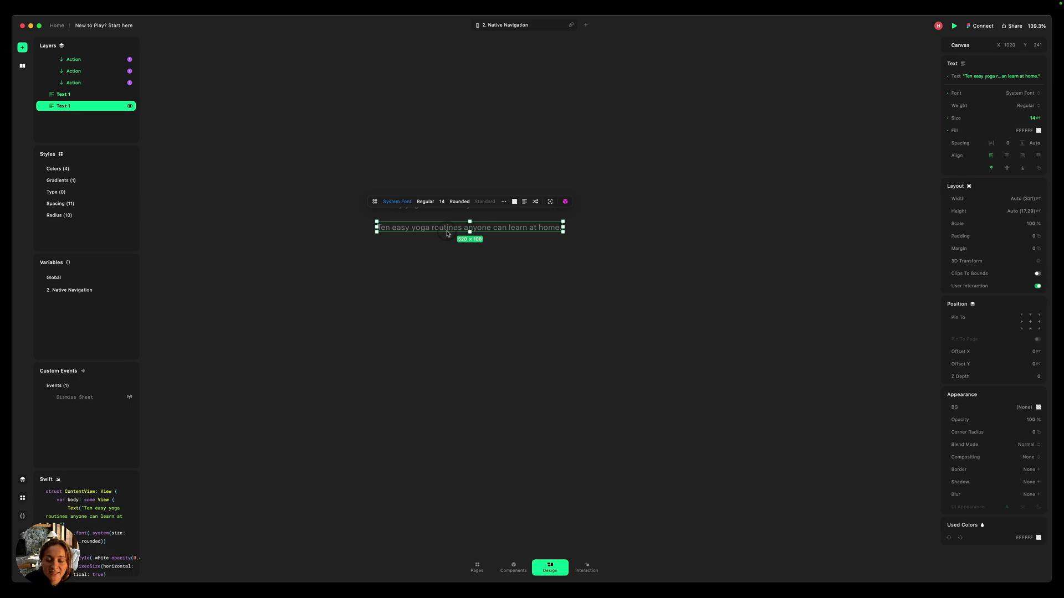
{"action": "scroll", "coordinate": [483, 305], "scroll_direction": "left", "scroll_amount": 10}
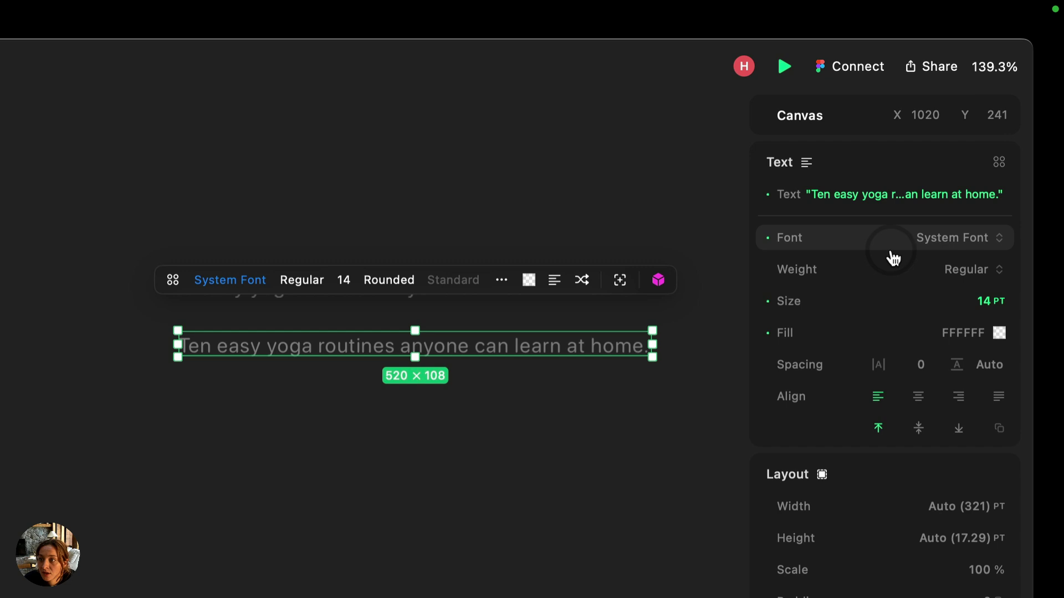
{"action": "left_click", "coordinate": [978, 270]}
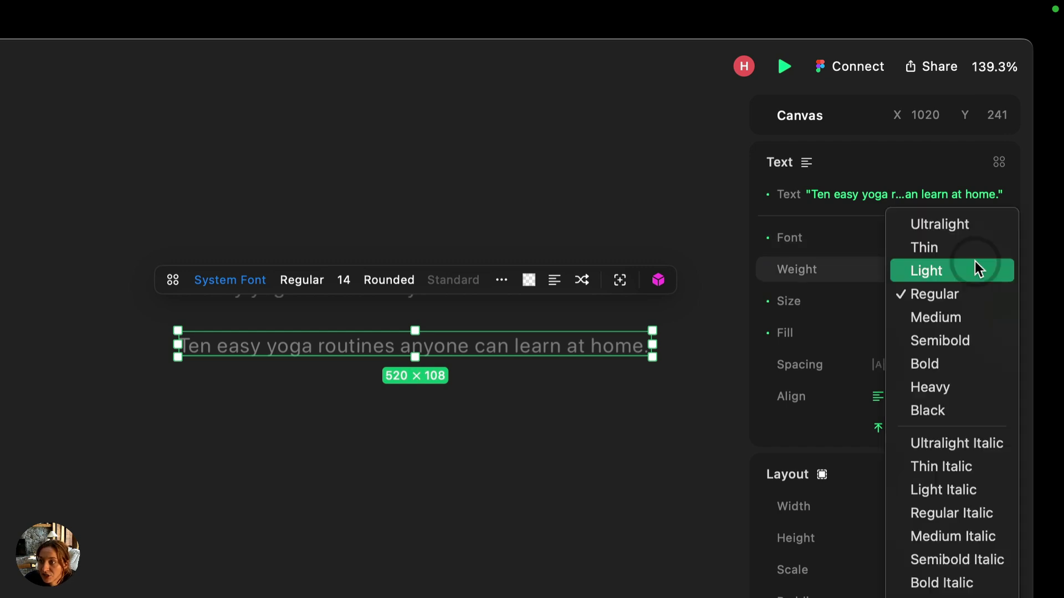
{"action": "left_click", "coordinate": [953, 340]}
{"action": "left_click", "coordinate": [983, 303]}
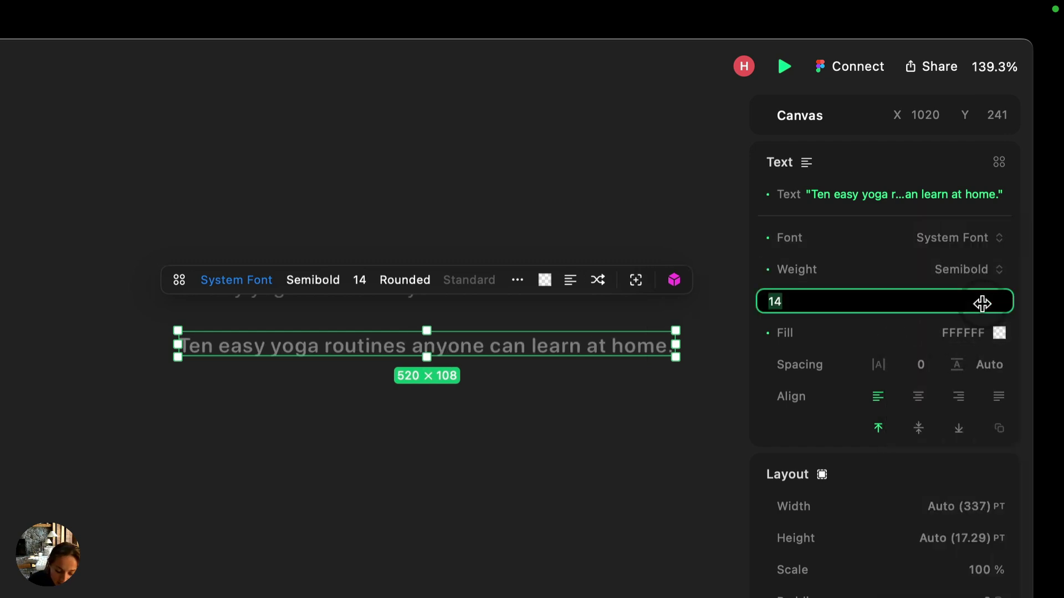
{"action": "type", "text": "38"}
{"action": "key", "text": "Return"}
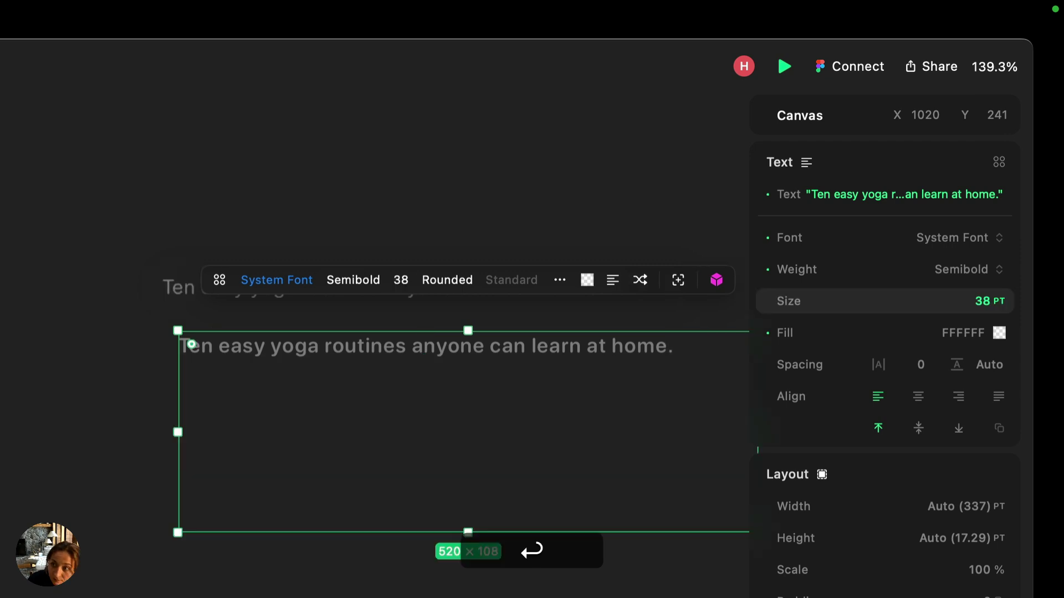
{"action": "left_click", "coordinate": [915, 331]}
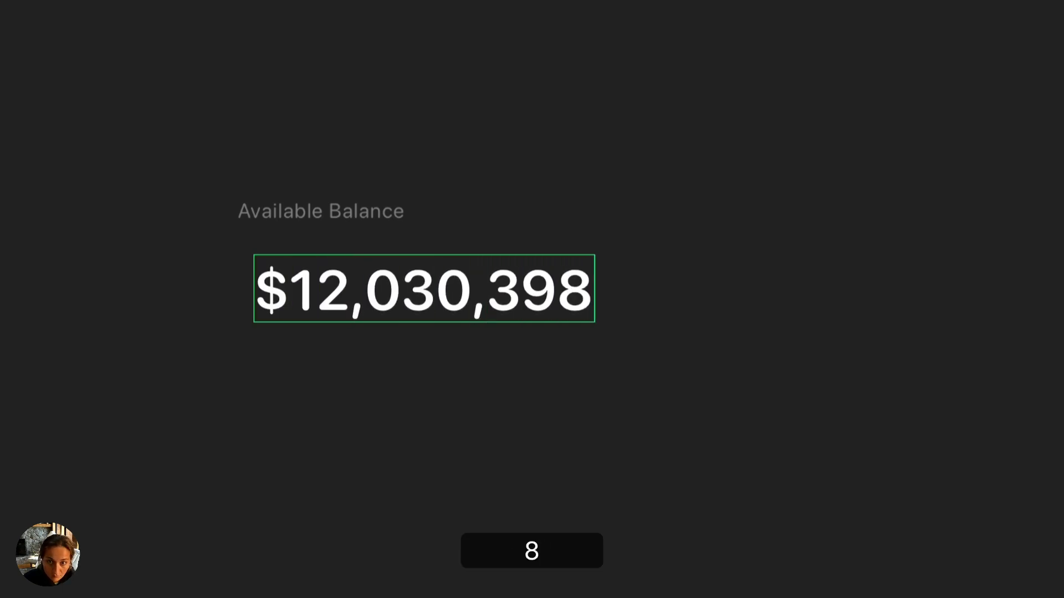
{"action": "key", "text": "Escape"}
{"action": "key", "text": "Escape"}
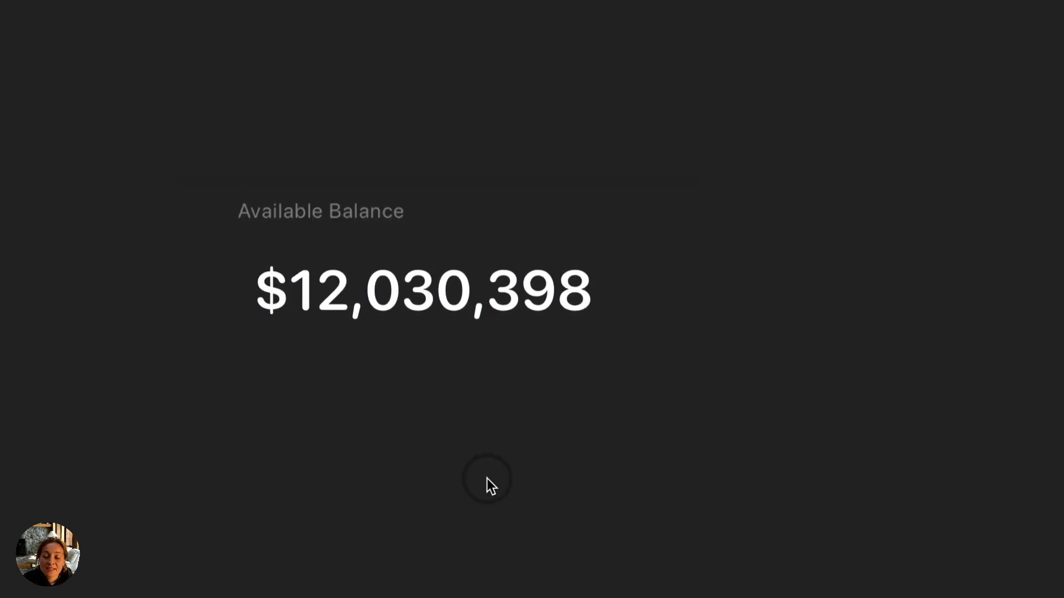
Step: Group the label and balance into a vertical stack with children centred
{"action": "left_click_drag", "start_coordinate": [487, 478], "coordinate": [206, 154]}
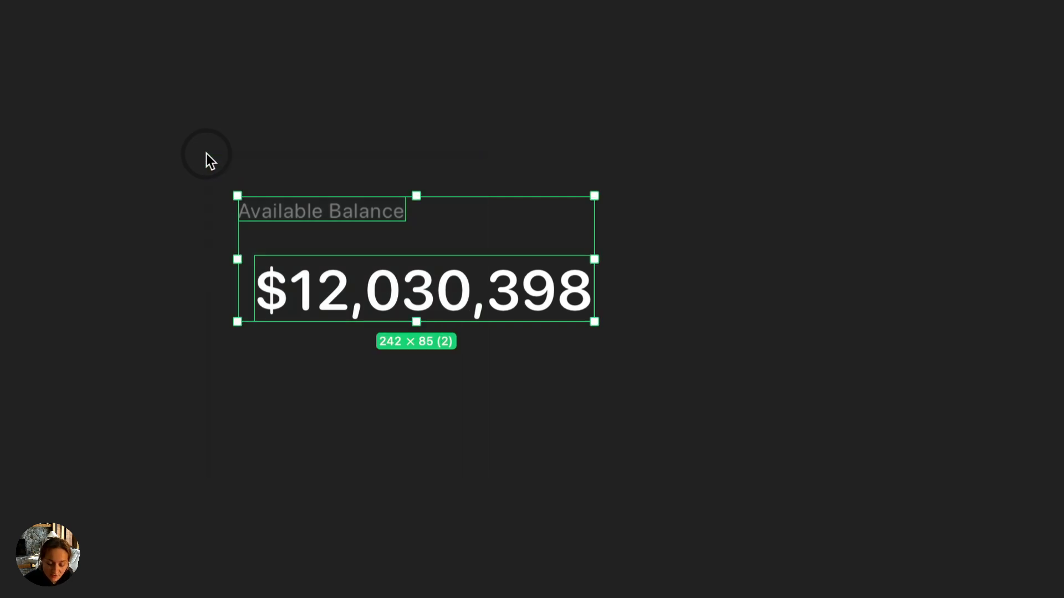
{"action": "key", "text": "super+g"}
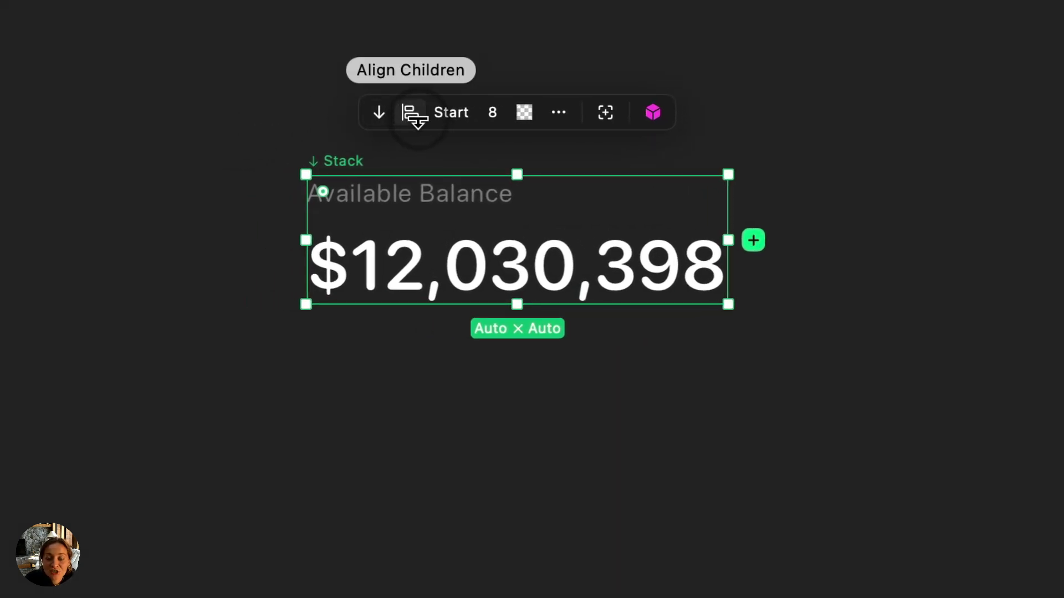
{"action": "left_click", "coordinate": [412, 114]}
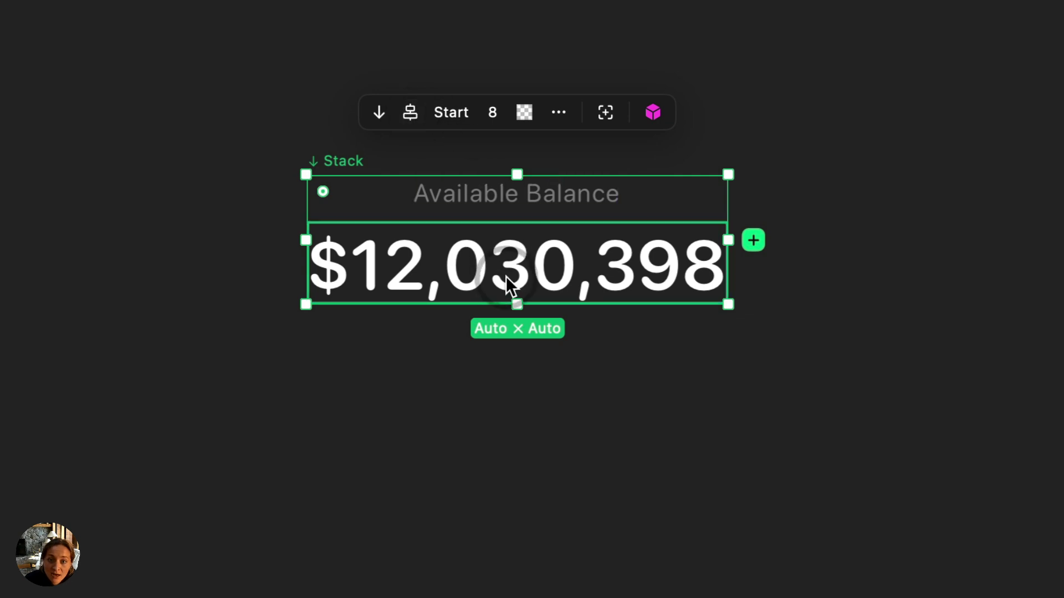
Step: Trial Center and spread distributions, then return to Start distribution with auto height
{"action": "left_click_drag", "start_coordinate": [516, 304], "coordinate": [520, 542]}
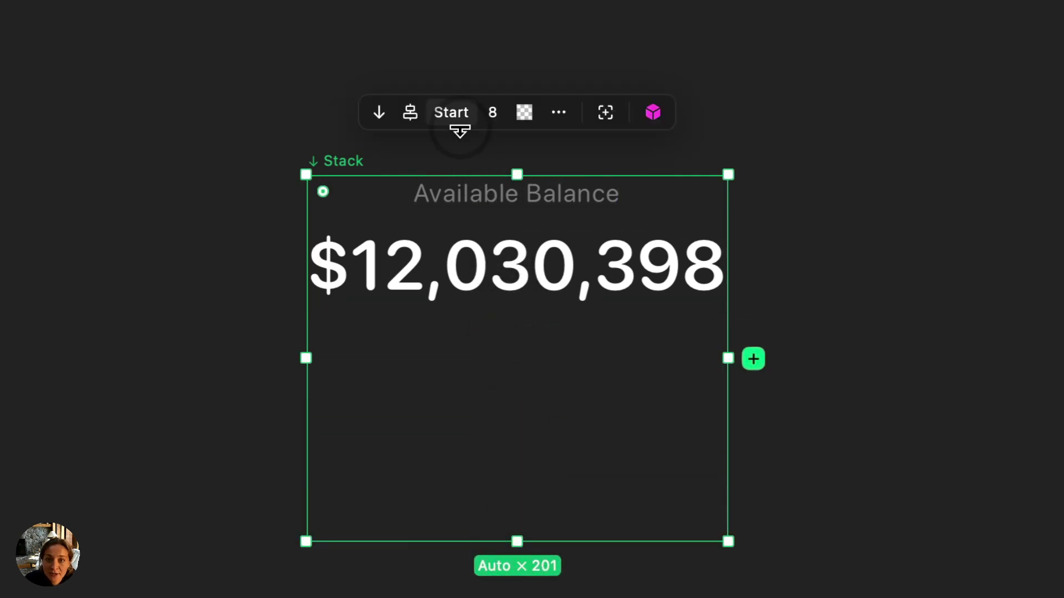
{"action": "left_click", "coordinate": [452, 115]}
{"action": "left_click", "coordinate": [461, 150]}
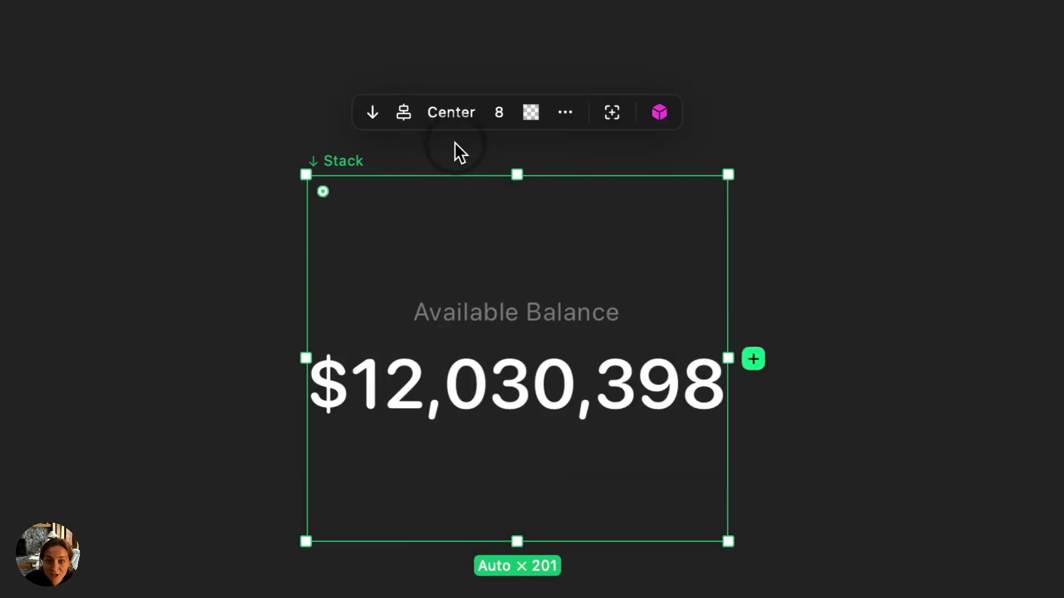
{"action": "left_click", "coordinate": [447, 112]}
{"action": "left_click", "coordinate": [479, 261]}
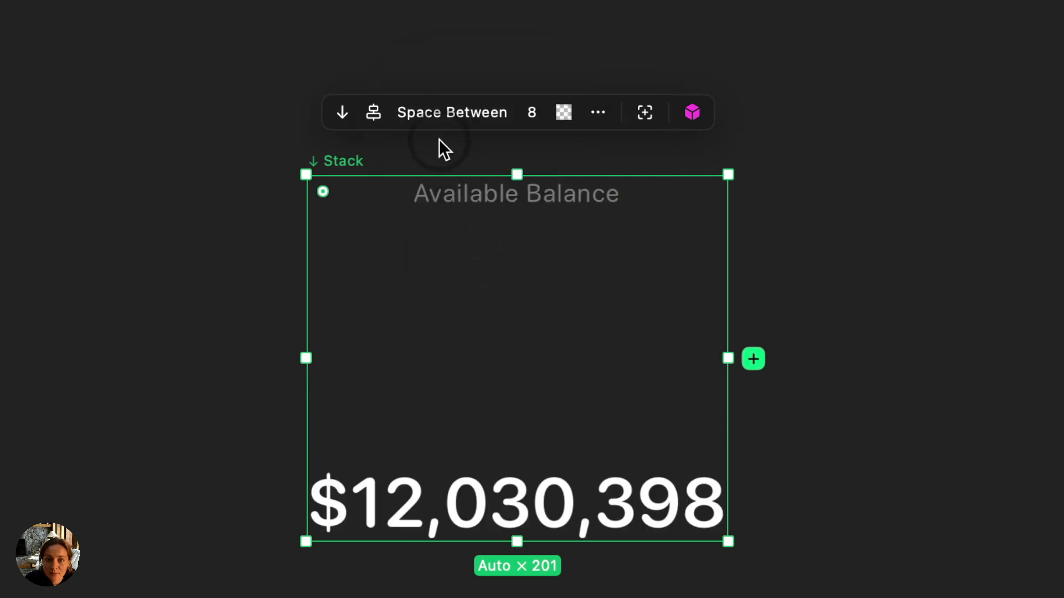
{"action": "left_click", "coordinate": [438, 112]}
{"action": "left_click", "coordinate": [410, 5]}
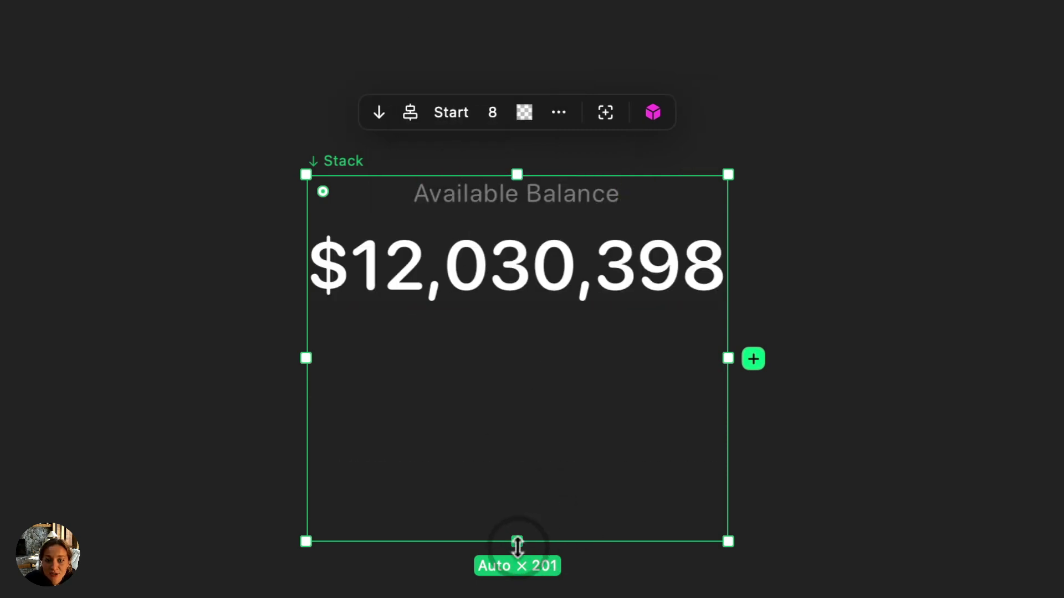
{"action": "double_click", "coordinate": [517, 543]}
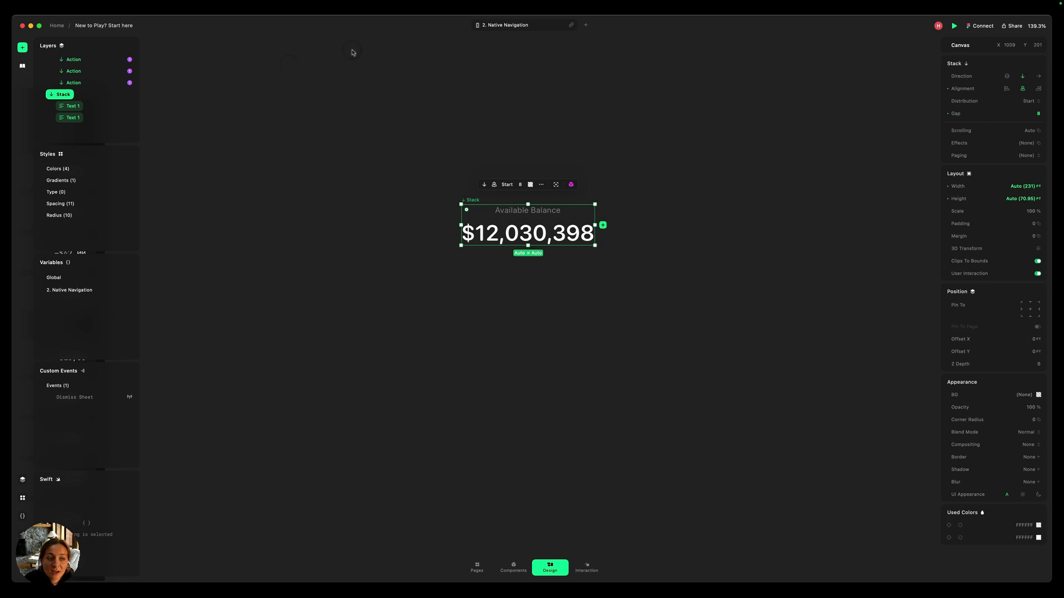
Step: Drop an SF Symbol above the balance stack and colour it white #FFFFFF
{"action": "left_click", "coordinate": [23, 47]}
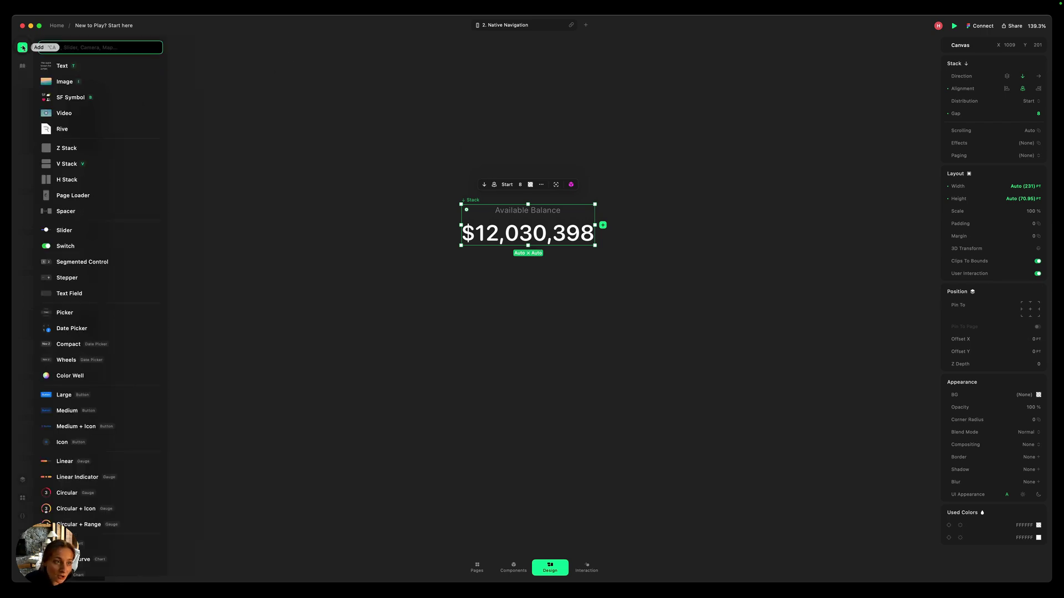
{"action": "left_click_drag", "start_coordinate": [61, 98], "coordinate": [518, 138]}
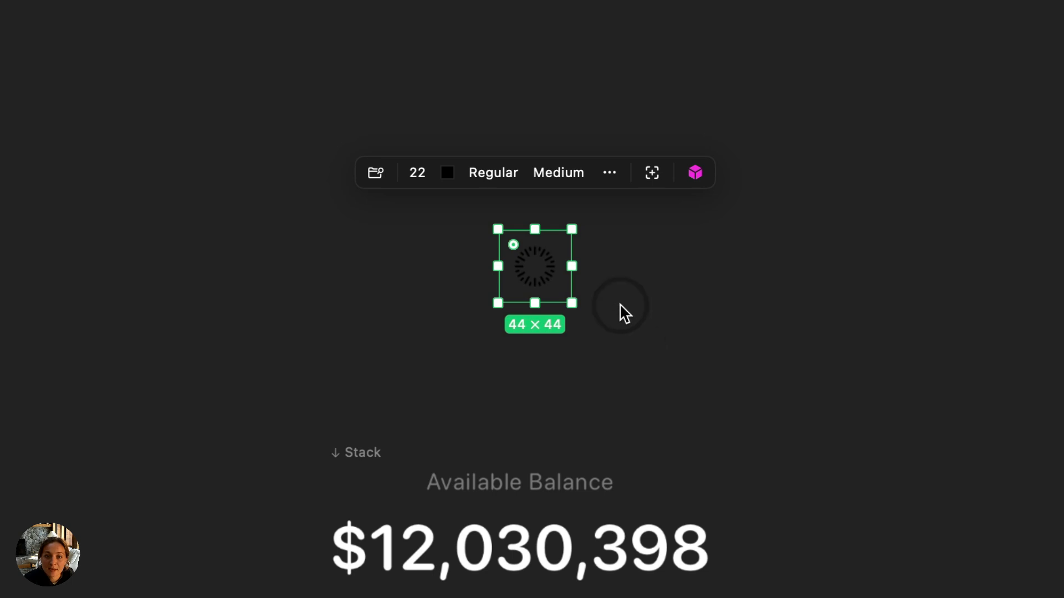
{"action": "left_click", "coordinate": [446, 172]}
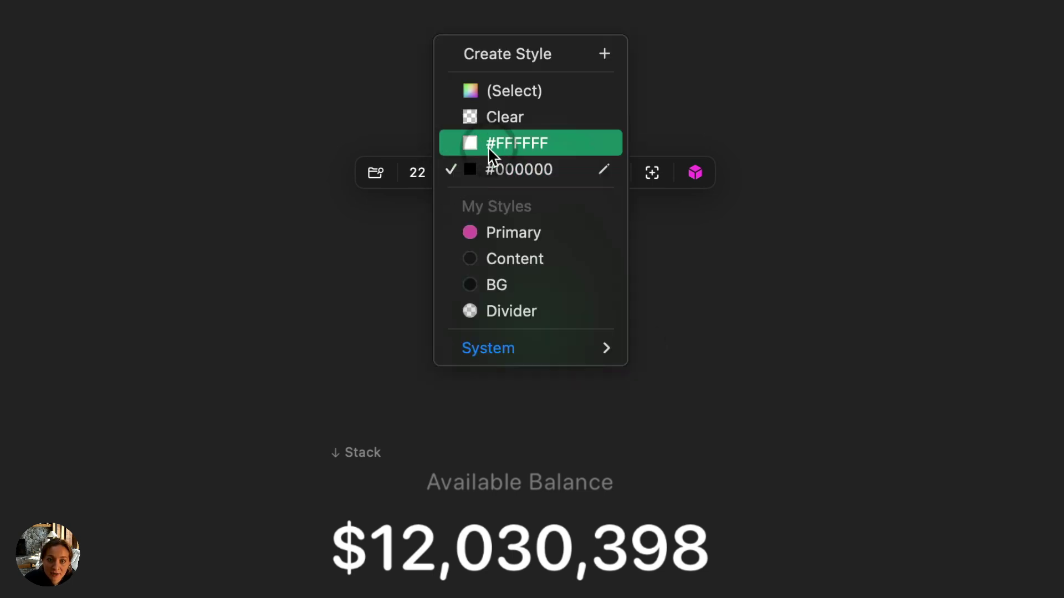
{"action": "left_click", "coordinate": [518, 145]}
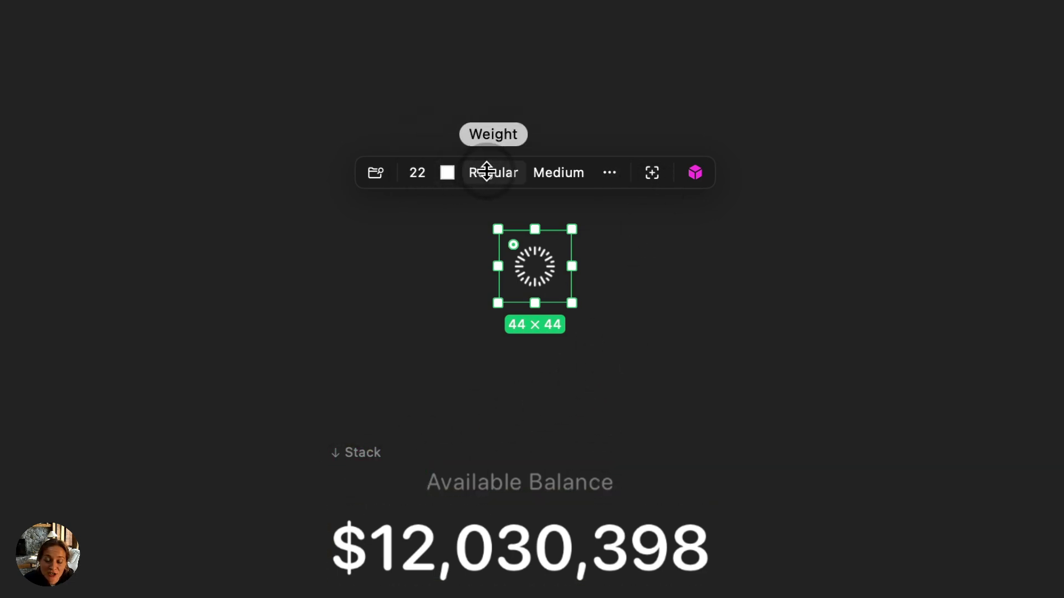
Step: Set the symbol to Semibold weight and swap it for building.2.fill via a 'bui' search
{"action": "left_click_drag", "start_coordinate": [486, 173], "coordinate": [494, 244]}
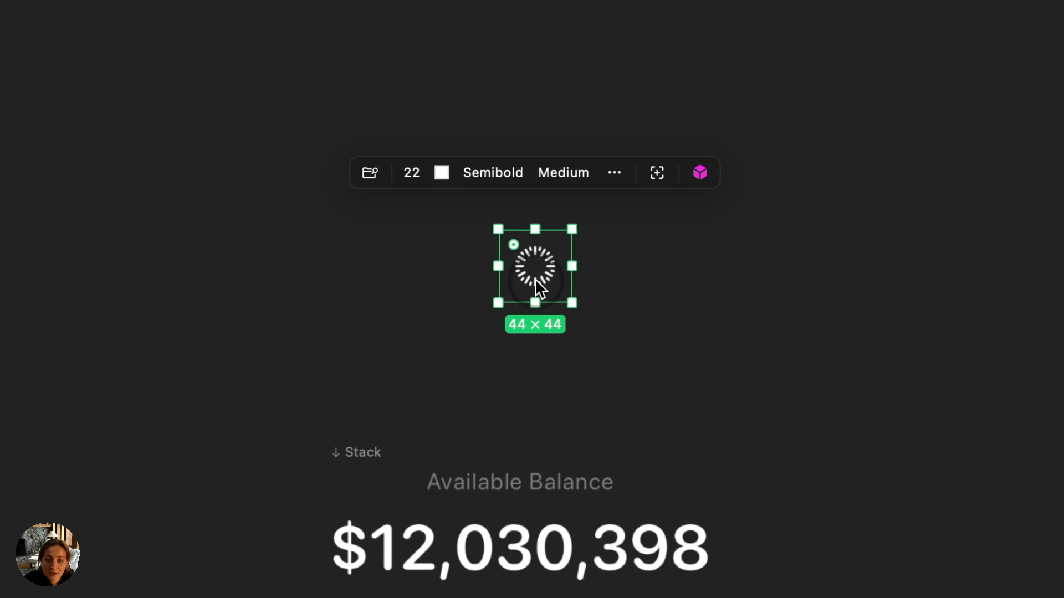
{"action": "double_click", "coordinate": [625, 256]}
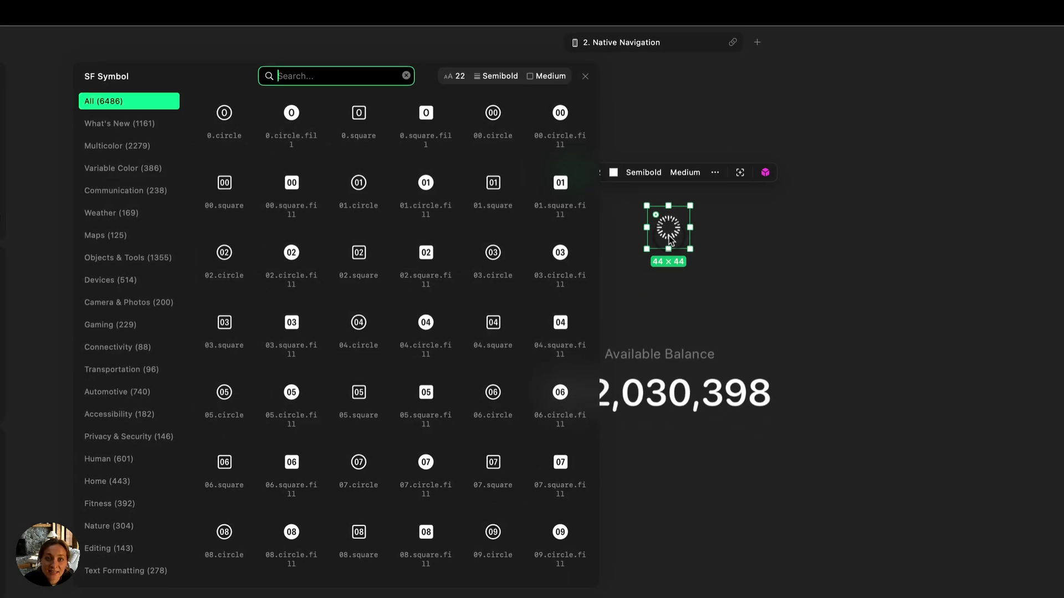
{"action": "type", "text": "bi"}
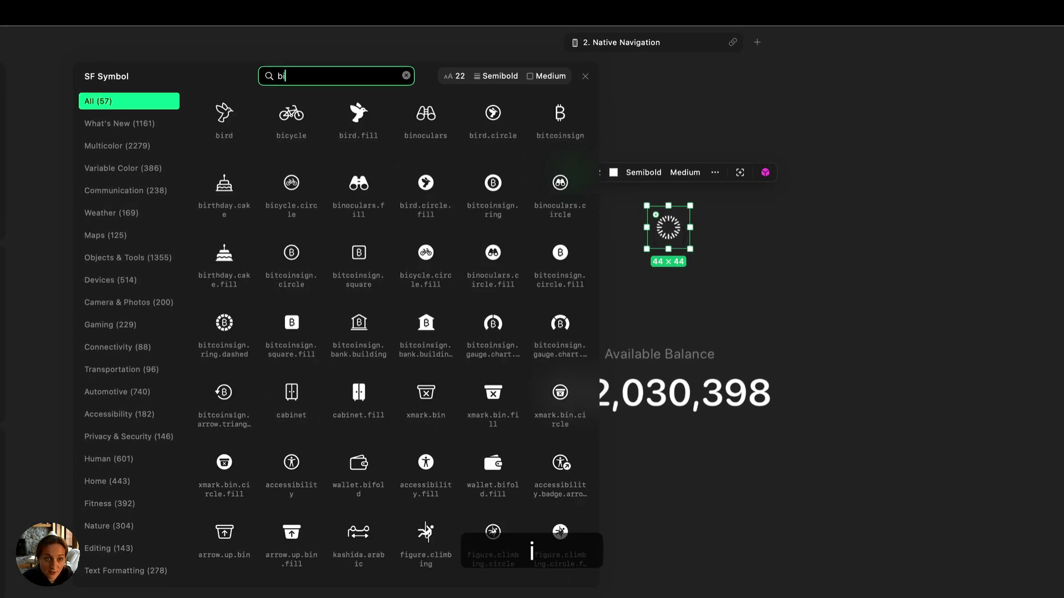
{"action": "key", "text": "BackSpace"}
{"action": "type", "text": "ui"}
{"action": "left_click", "coordinate": [433, 119]}
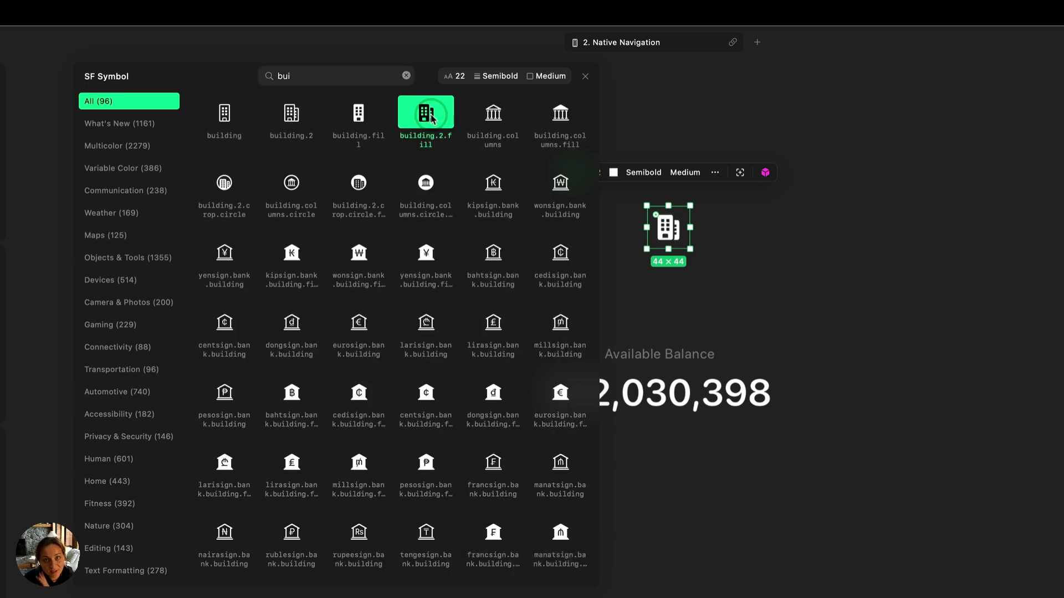
{"action": "left_click", "coordinate": [585, 76]}
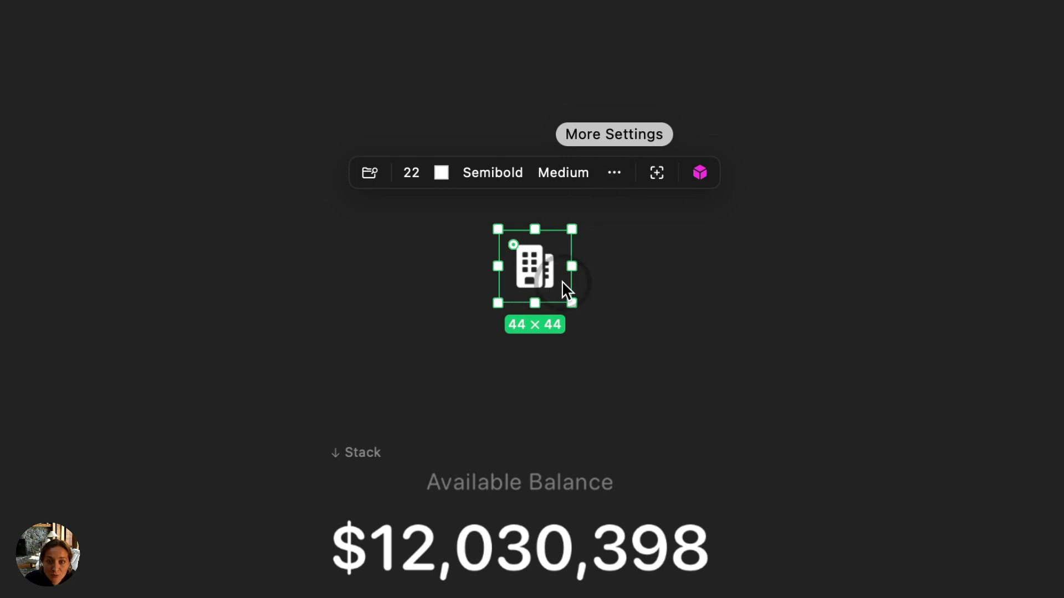
Step: Set the building symbol's Rendering Mode to Hierarchical
{"action": "left_click", "coordinate": [615, 176]}
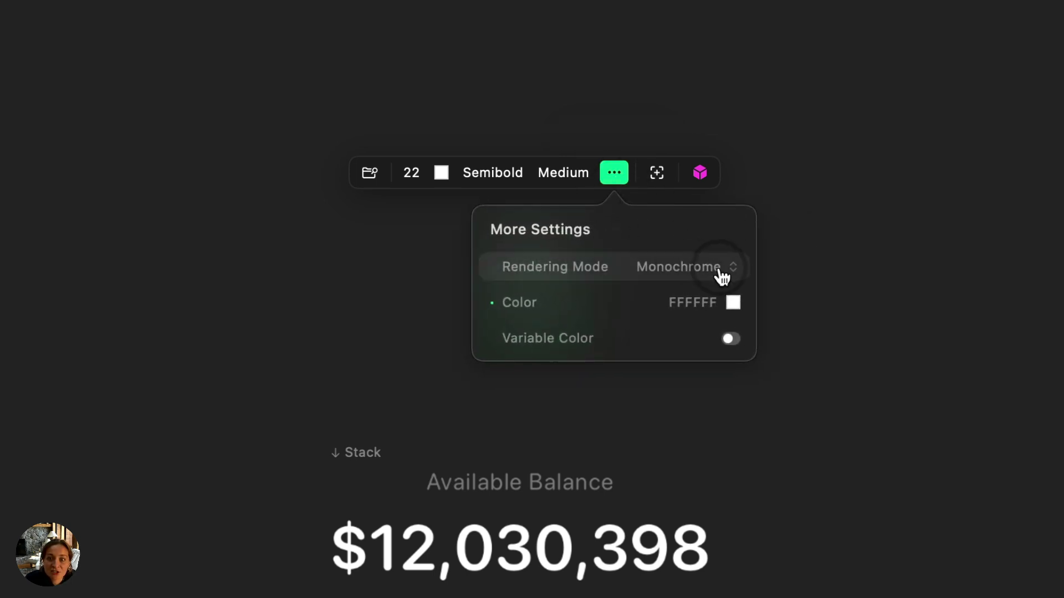
{"action": "left_click", "coordinate": [716, 267]}
{"action": "left_click", "coordinate": [714, 319]}
{"action": "left_click", "coordinate": [680, 384]}
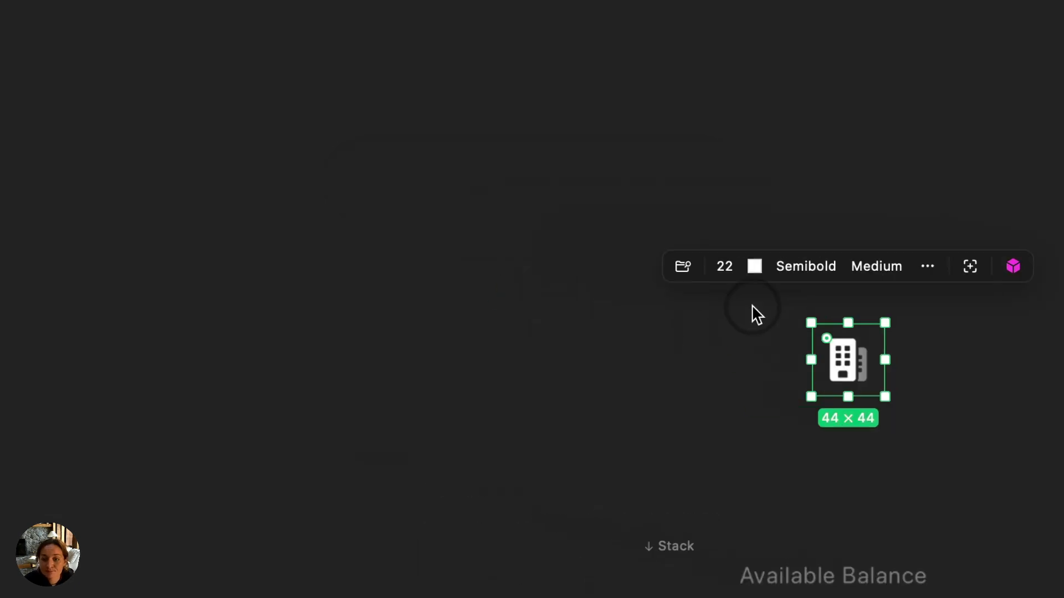
Step: Resize the symbol frame to 56 × 56
{"action": "scroll", "coordinate": [487, 355], "scroll_direction": "left", "scroll_amount": 3}
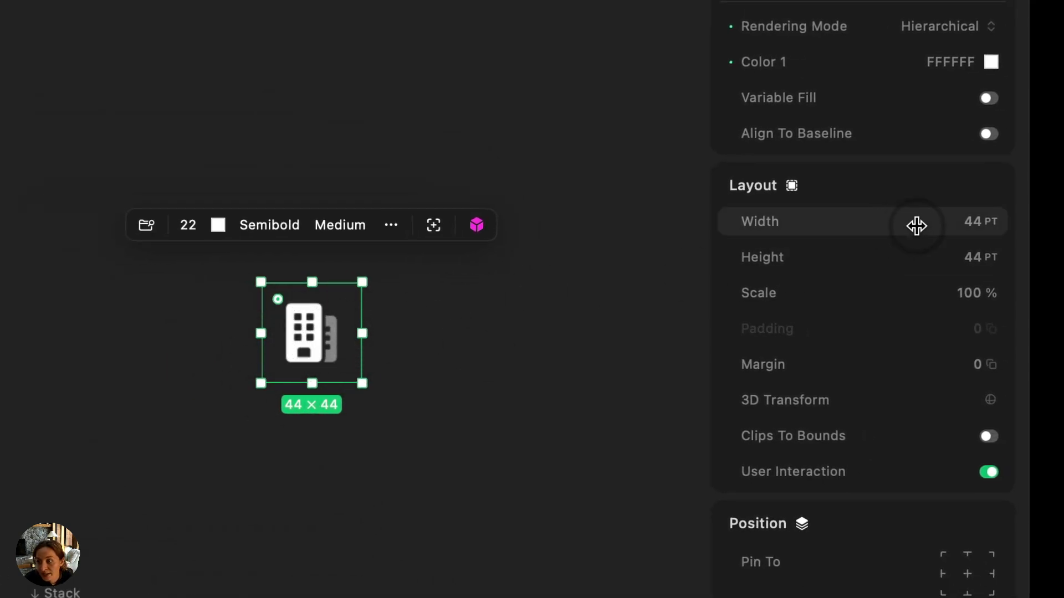
{"action": "left_click", "coordinate": [929, 225]}
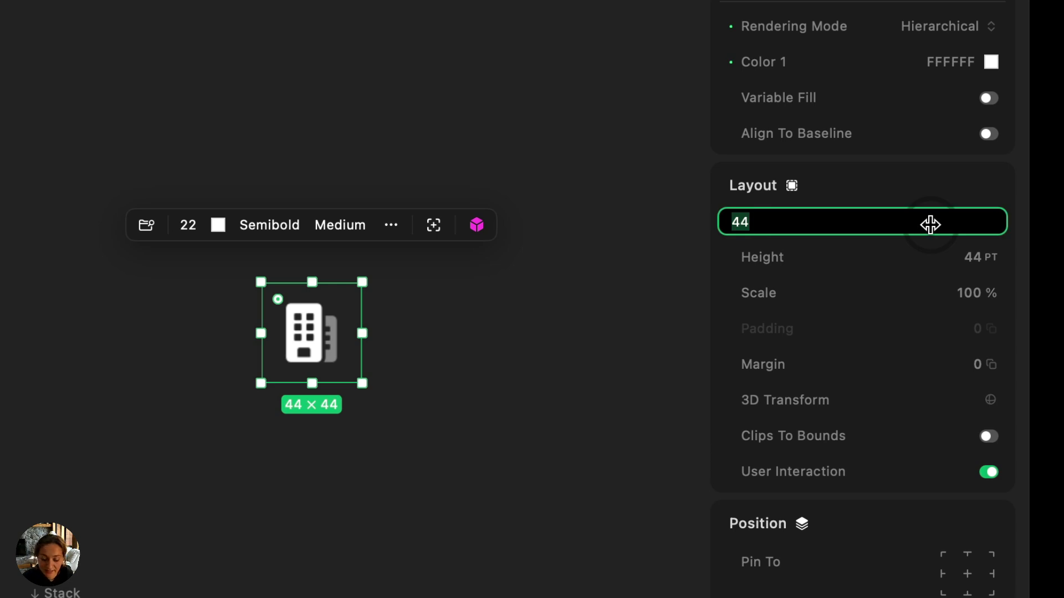
{"action": "type", "text": "56"}
{"action": "key", "text": "Return"}
{"action": "left_click", "coordinate": [933, 254]}
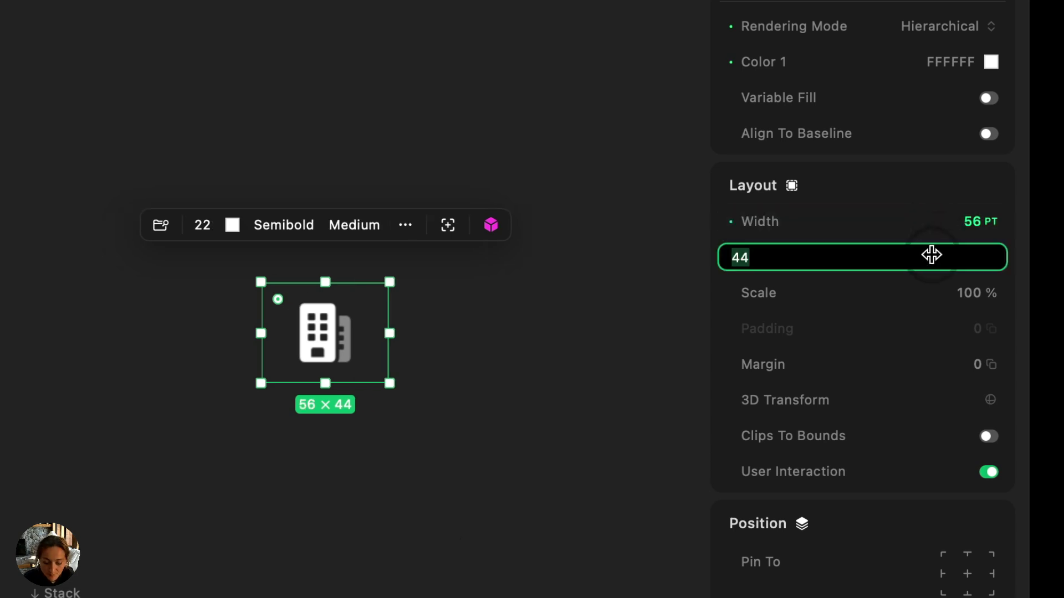
{"action": "type", "text": "56"}
{"action": "key", "text": "Return"}
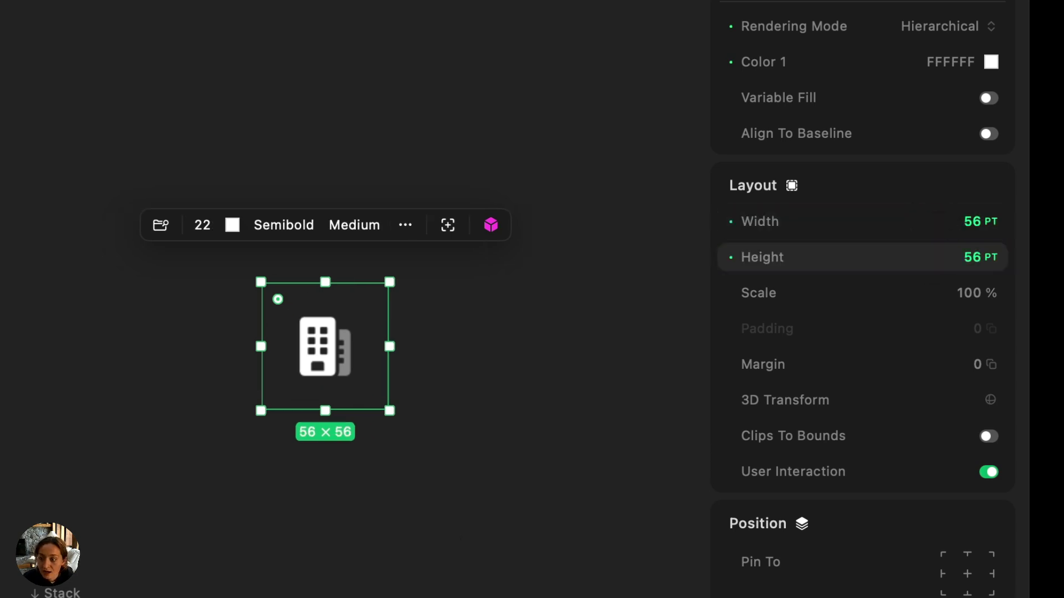
Step: Give the building icon a Pink background with 32 corner radius and continuous corners
{"action": "scroll", "coordinate": [497, 325], "scroll_direction": "down", "scroll_amount": 10}
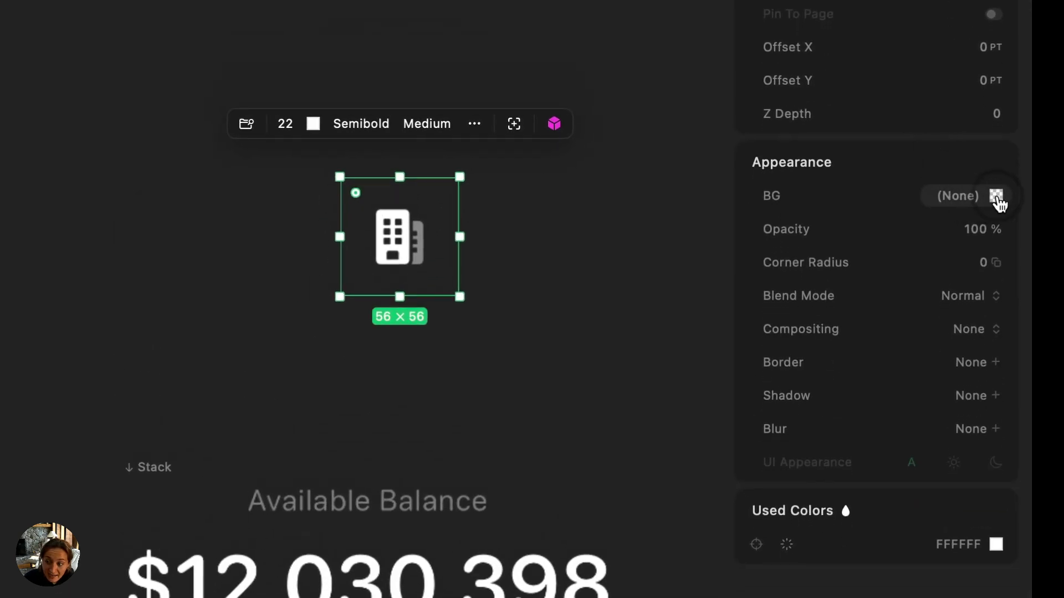
{"action": "left_click", "coordinate": [996, 197]}
{"action": "left_click", "coordinate": [949, 518]}
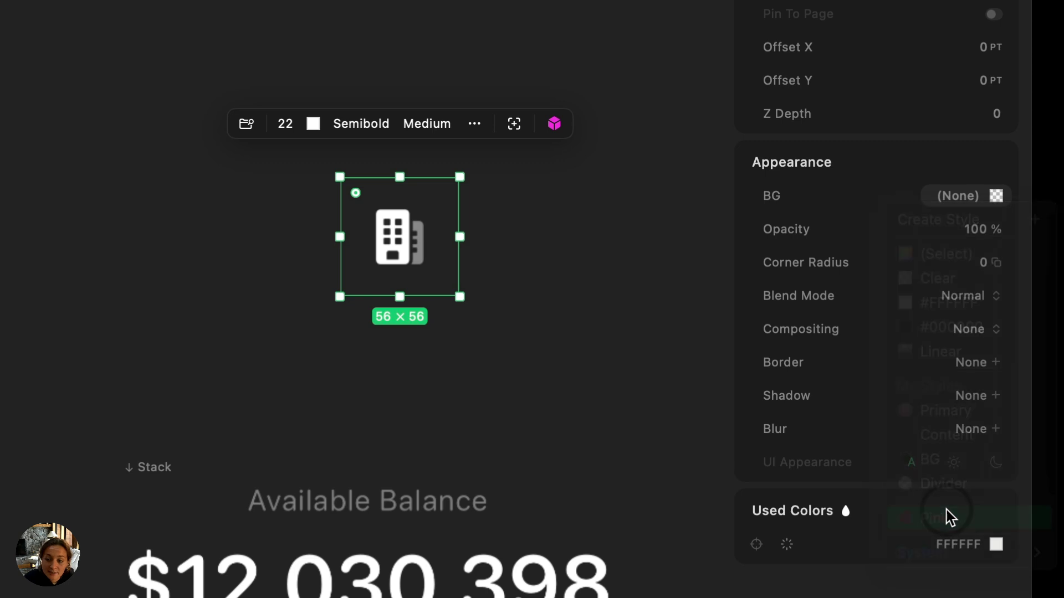
{"action": "left_click_drag", "start_coordinate": [764, 271], "coordinate": [931, 262]}
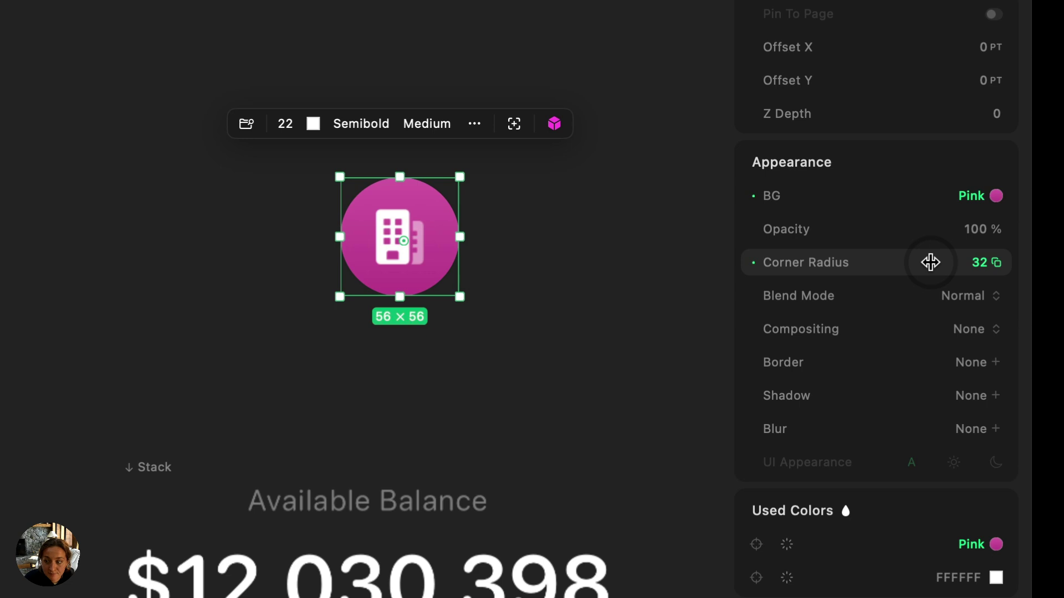
{"action": "left_click", "coordinate": [989, 265]}
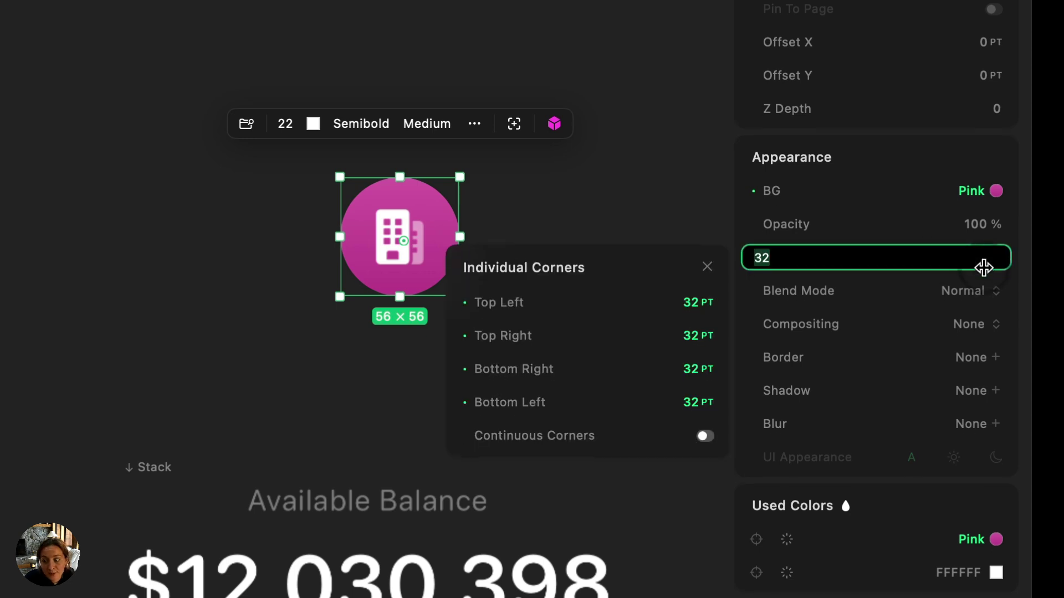
{"action": "left_click", "coordinate": [705, 435]}
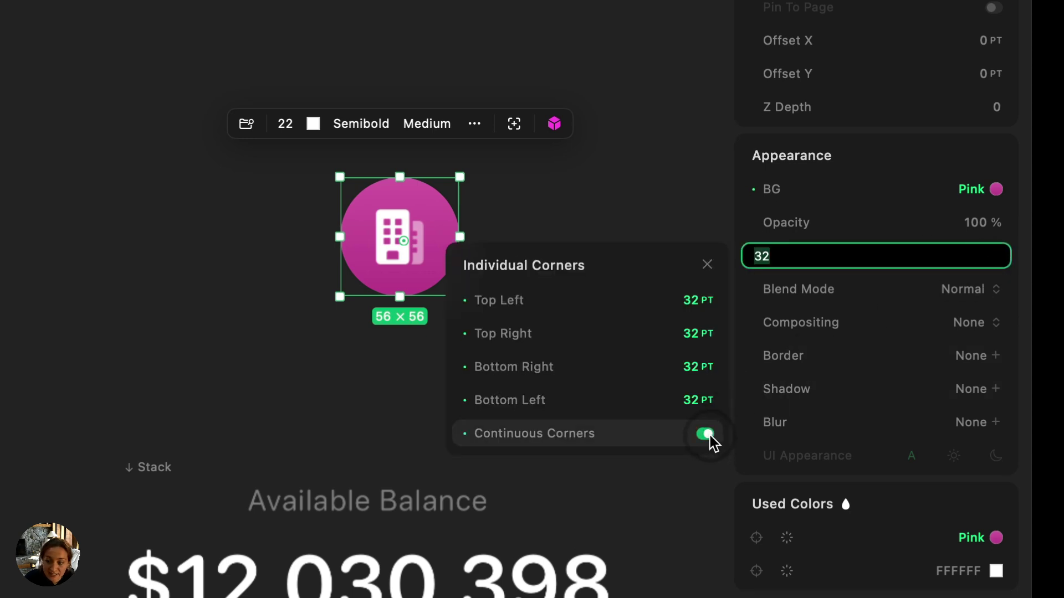
{"action": "left_click", "coordinate": [707, 267]}
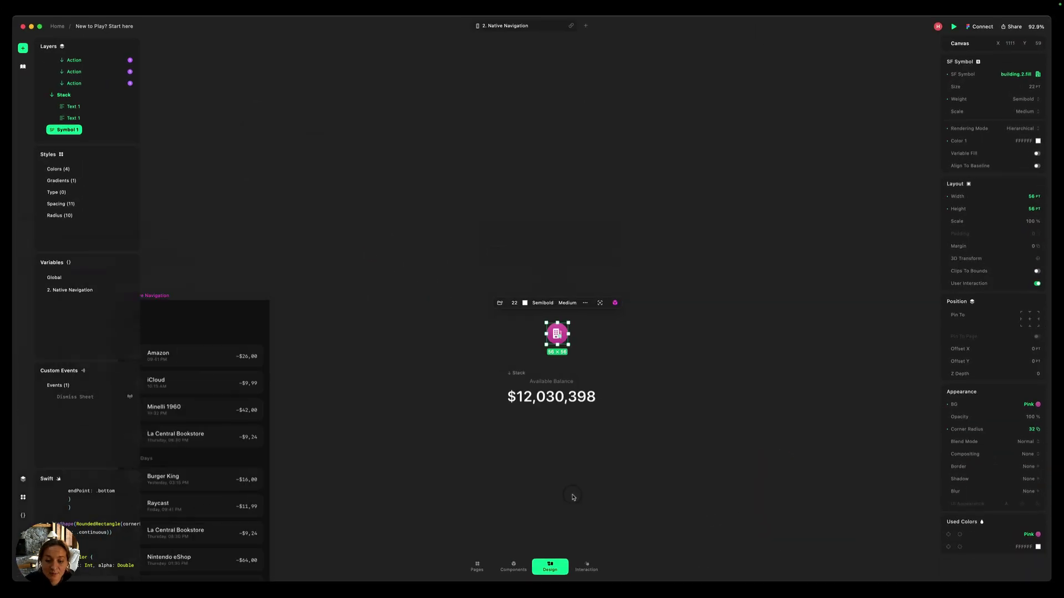
Step: Select the Primary Actions group and turn its overlapping buttons into a stack
{"action": "scroll", "coordinate": [573, 497], "scroll_direction": "down", "scroll_amount": 5}
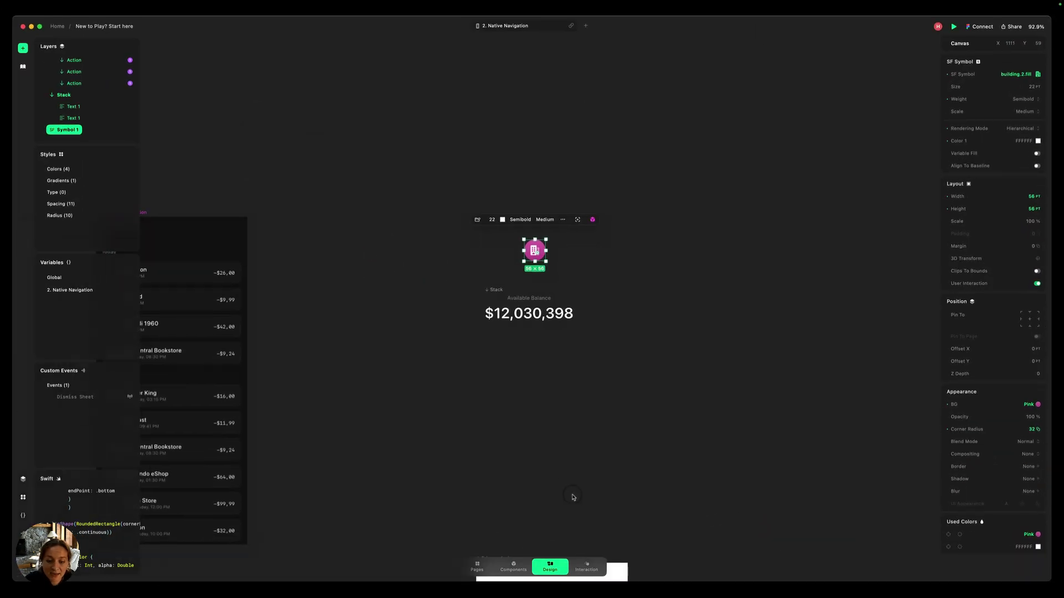
{"action": "left_click", "coordinate": [573, 512]}
{"action": "left_click", "coordinate": [490, 368]}
{"action": "left_click", "coordinate": [489, 504]}
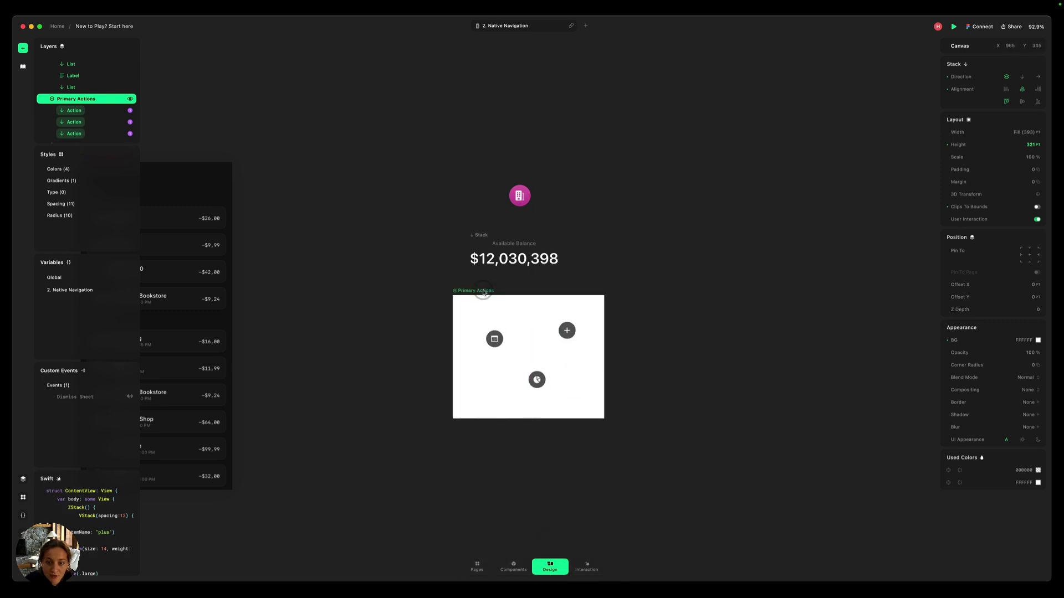
{"action": "scroll", "coordinate": [520, 319], "scroll_direction": "up", "scroll_amount": 3}
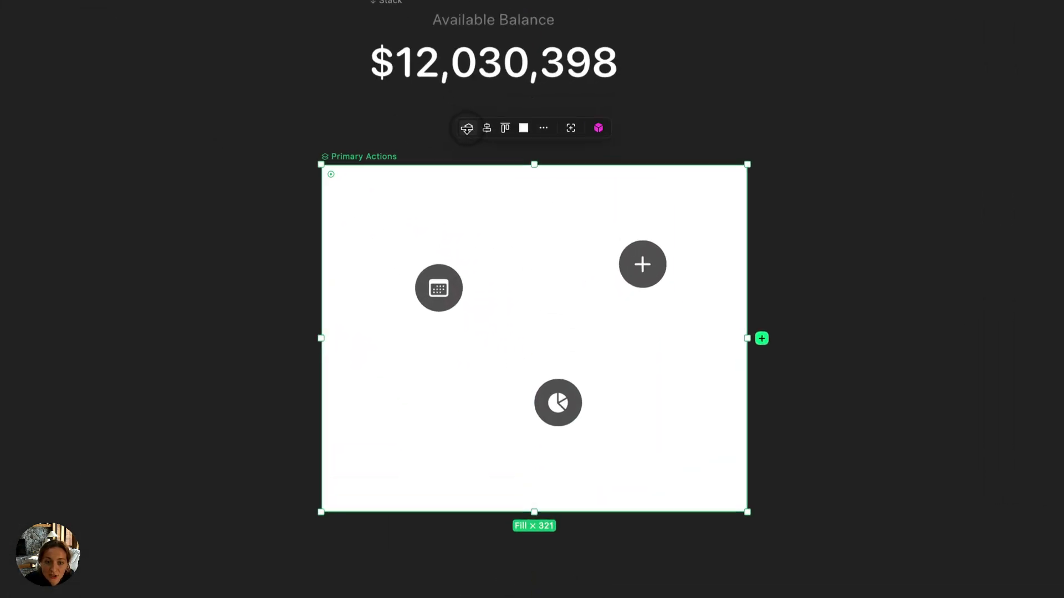
{"action": "left_click", "coordinate": [497, 267]}
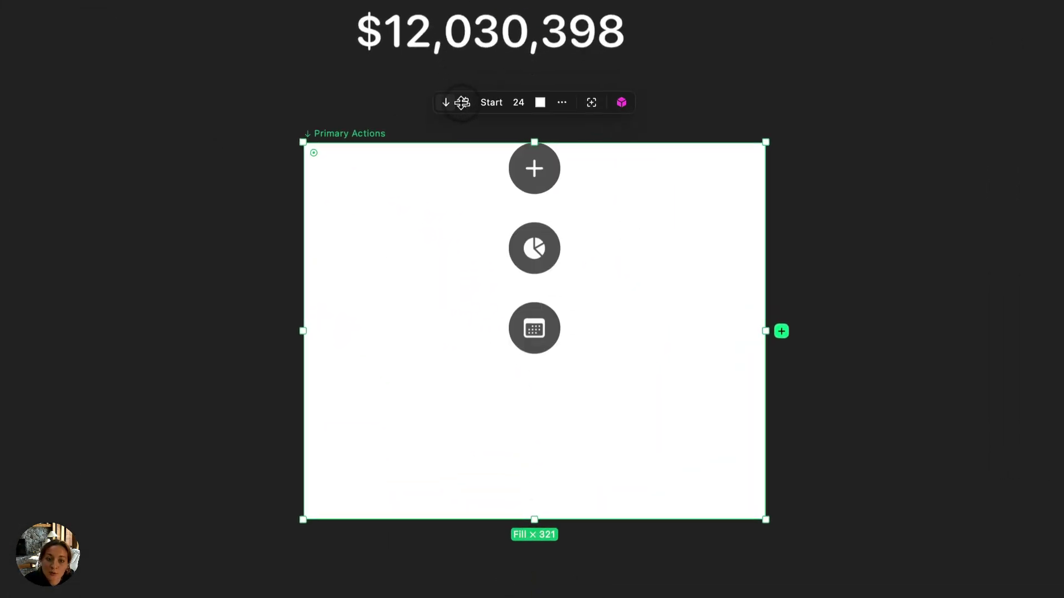
Step: Lay the three buttons in a horizontal row with a Clear fill and Center distribution
{"action": "left_click", "coordinate": [462, 102]}
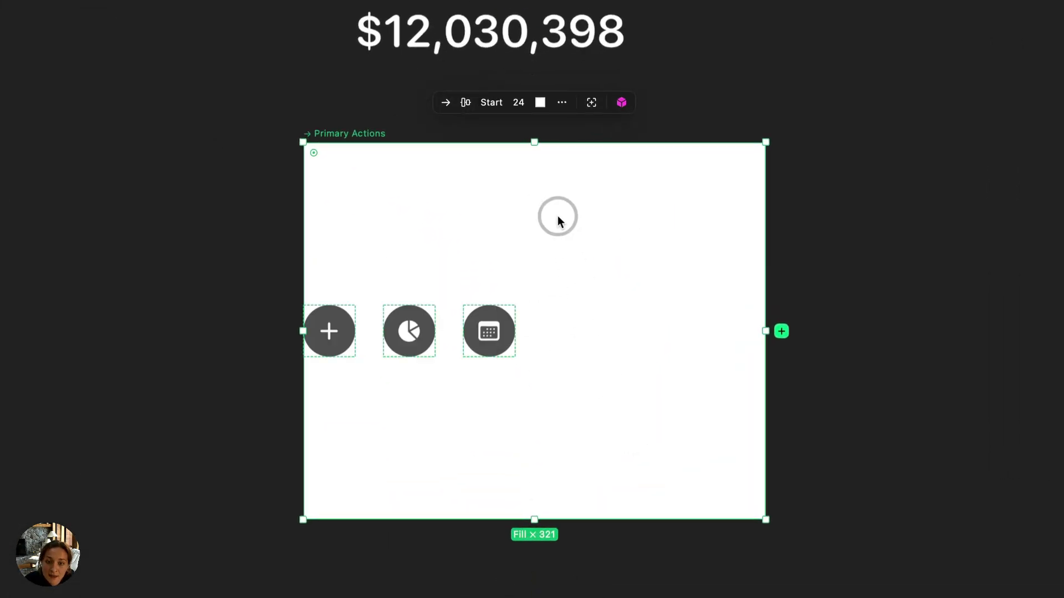
{"action": "left_click", "coordinate": [535, 102]}
{"action": "left_click", "coordinate": [591, 81]}
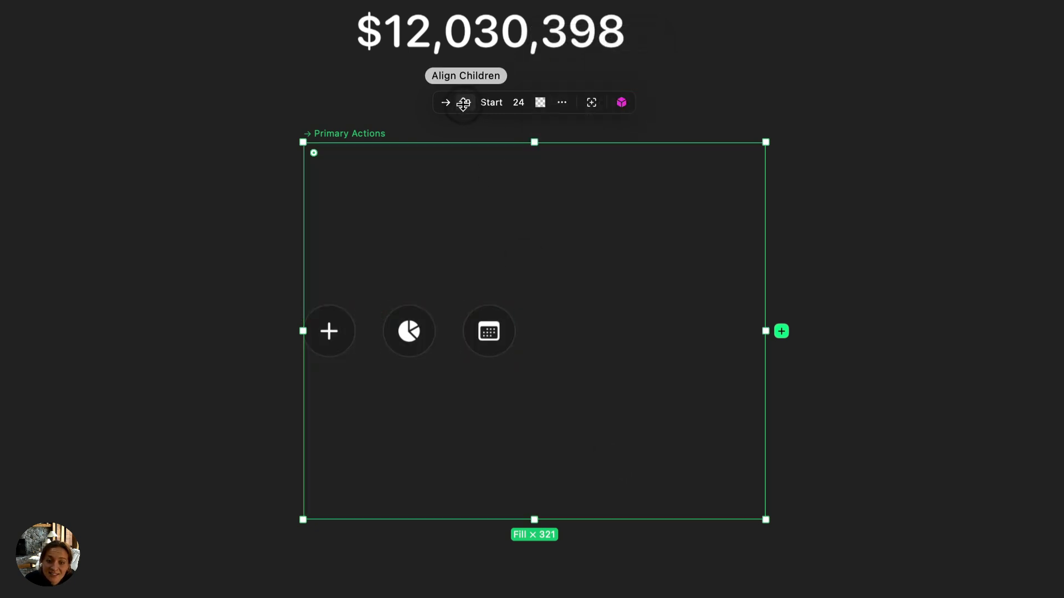
{"action": "left_click", "coordinate": [490, 102]}
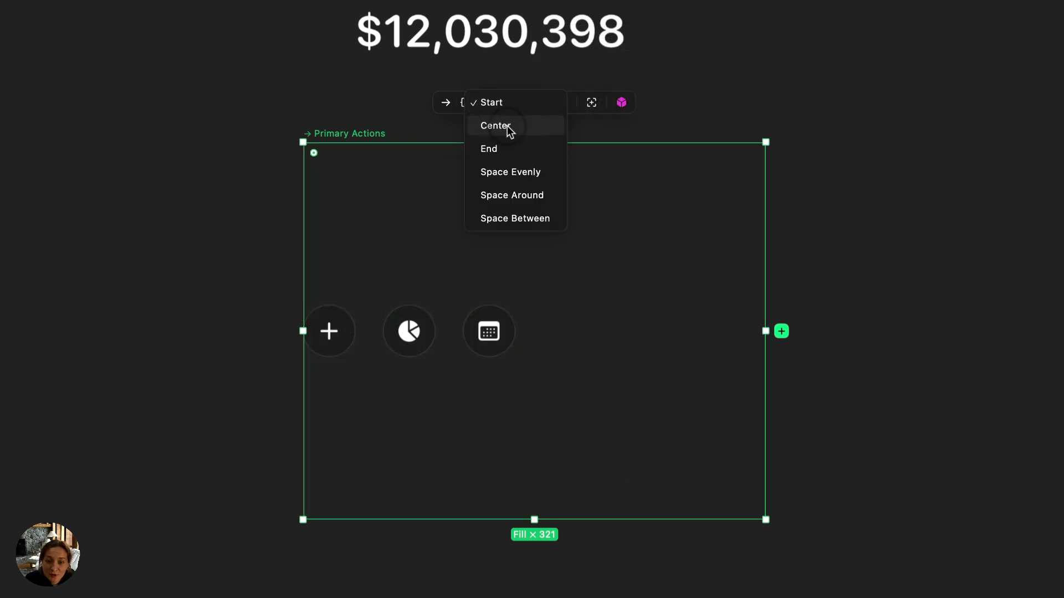
{"action": "left_click", "coordinate": [508, 132]}
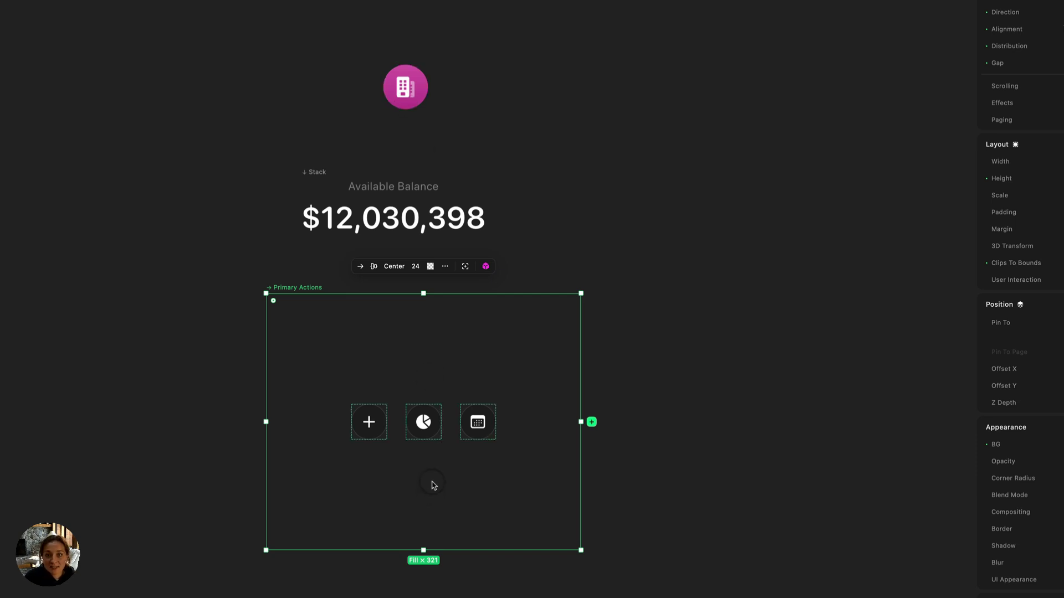
Step: Keep the row's Width at Fill, set Height to Auto, and set padding to 0
{"action": "scroll", "coordinate": [434, 485], "scroll_direction": "left", "scroll_amount": 8}
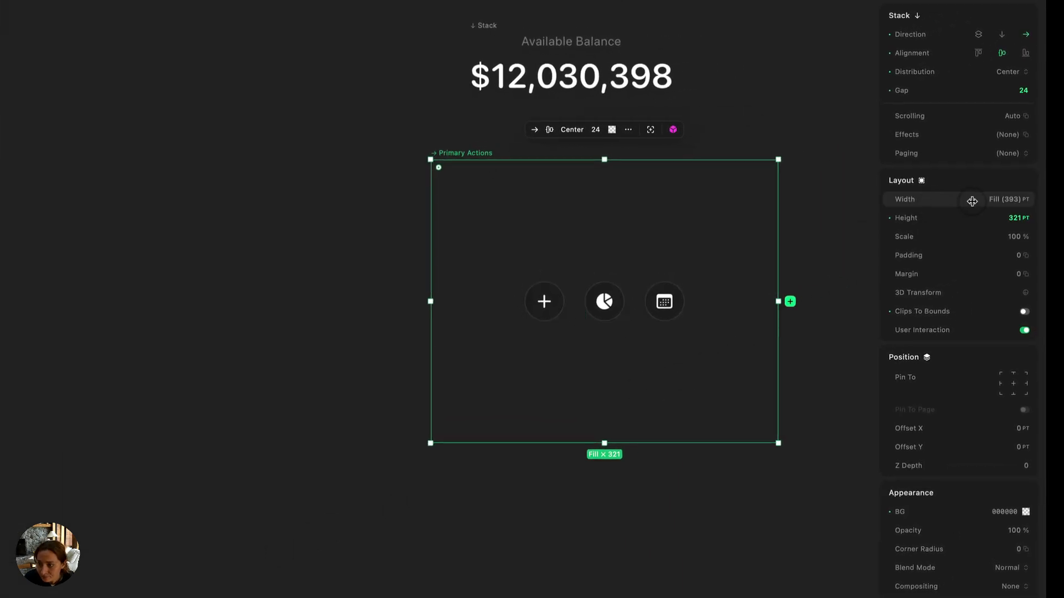
{"action": "left_click", "coordinate": [1027, 205]}
{"action": "left_click", "coordinate": [1027, 213]}
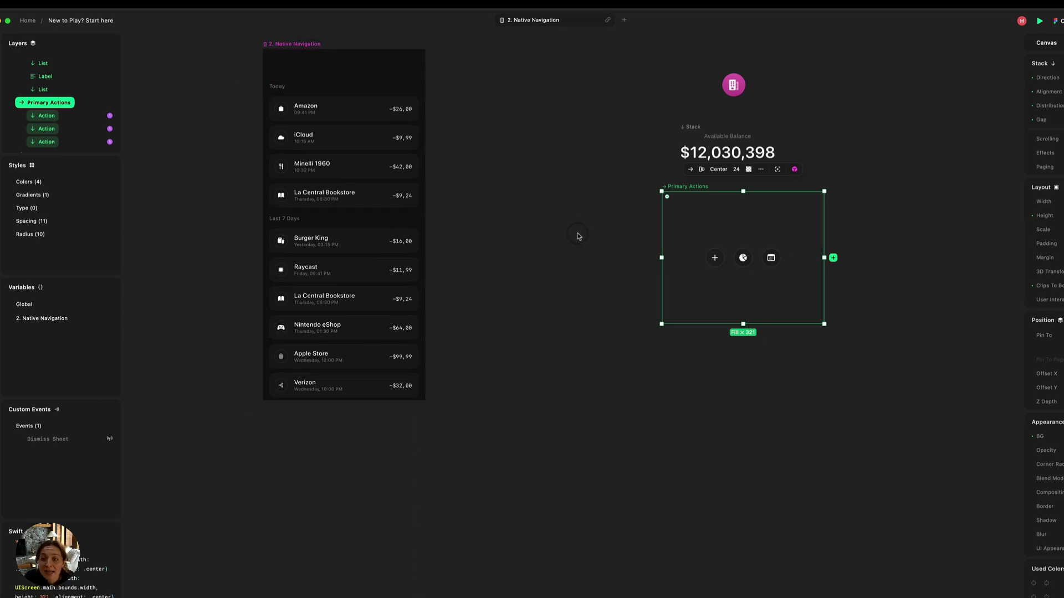
{"action": "mouse_move", "coordinate": [727, 298]}
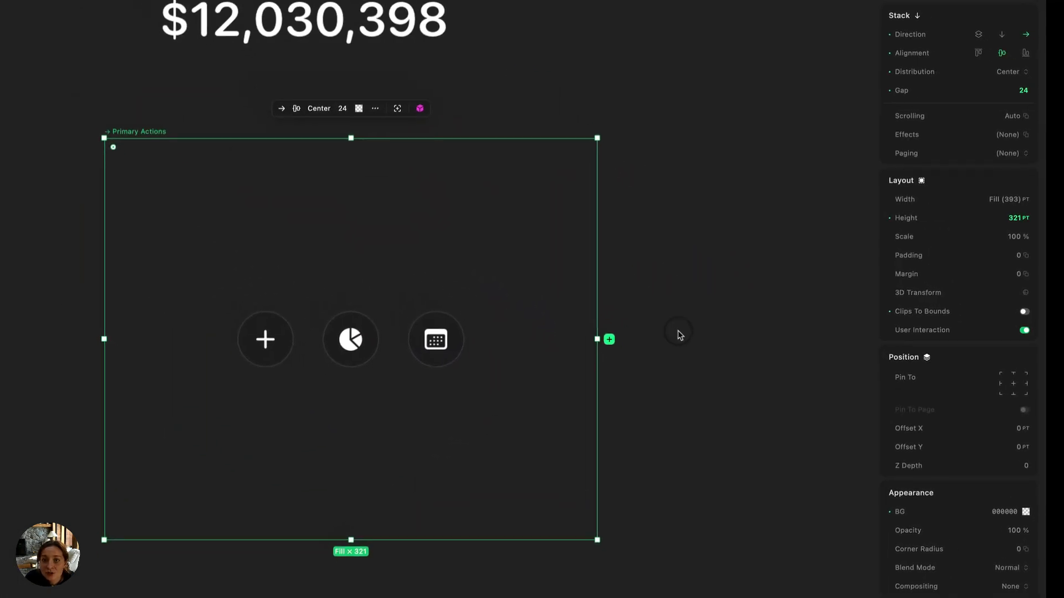
{"action": "left_click", "coordinate": [1025, 220]}
{"action": "left_click", "coordinate": [1022, 238]}
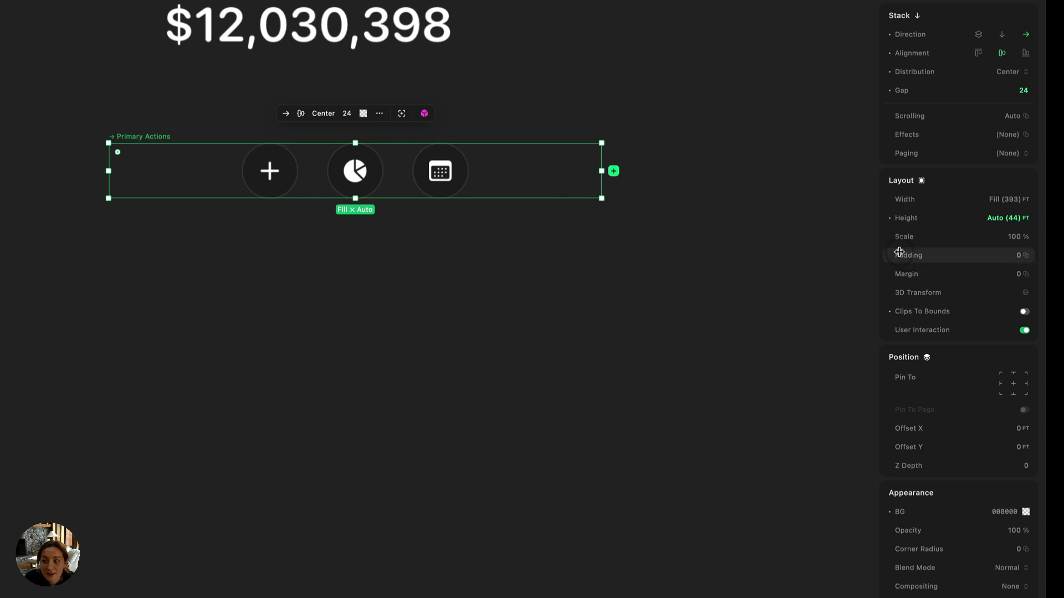
{"action": "left_click_drag", "start_coordinate": [896, 255], "coordinate": [976, 261]}
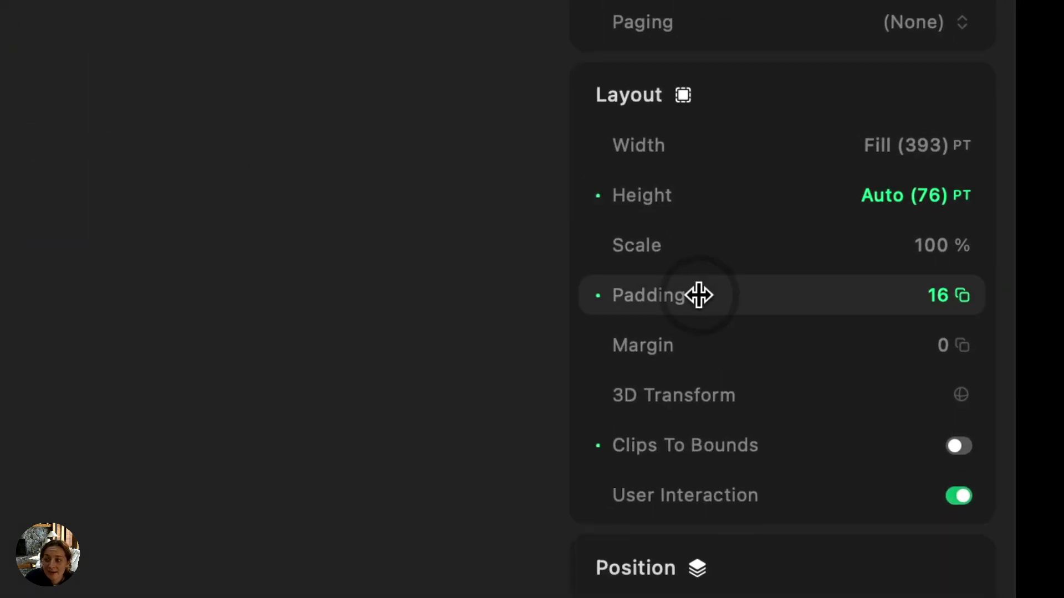
{"action": "left_click", "coordinate": [598, 296]}
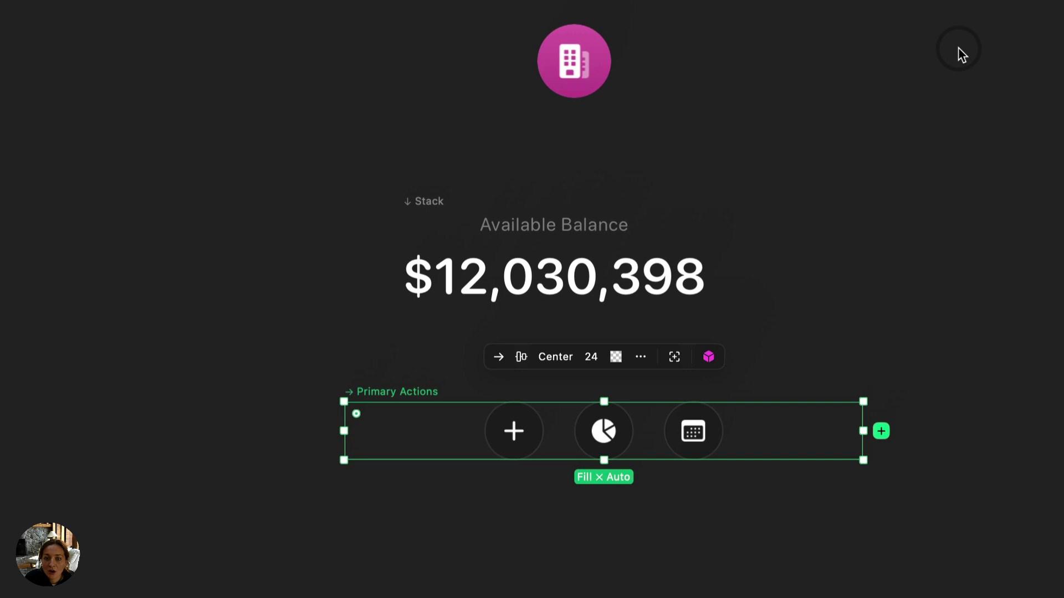
Step: Group the pink symbol, balance and buttons into a centred vertical stack with a 32 gap
{"action": "scroll", "coordinate": [958, 48], "scroll_direction": "up", "scroll_amount": 2}
{"action": "scroll", "coordinate": [959, 47], "scroll_direction": "right", "scroll_amount": 2}
{"action": "left_click_drag", "start_coordinate": [858, 597], "coordinate": [238, 6]}
{"action": "key", "text": "super+g"}
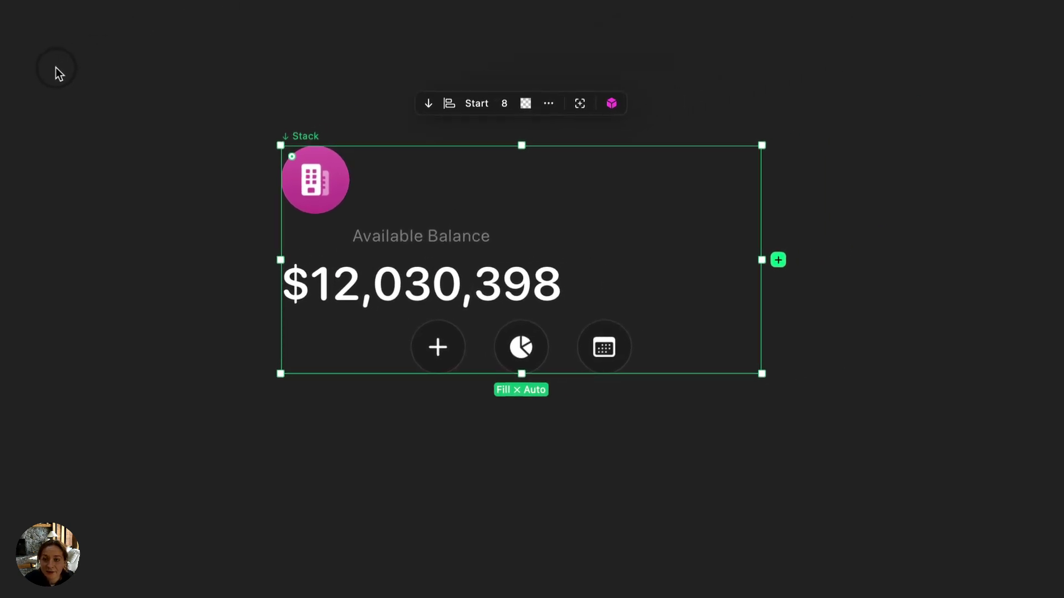
{"action": "left_click", "coordinate": [449, 103]}
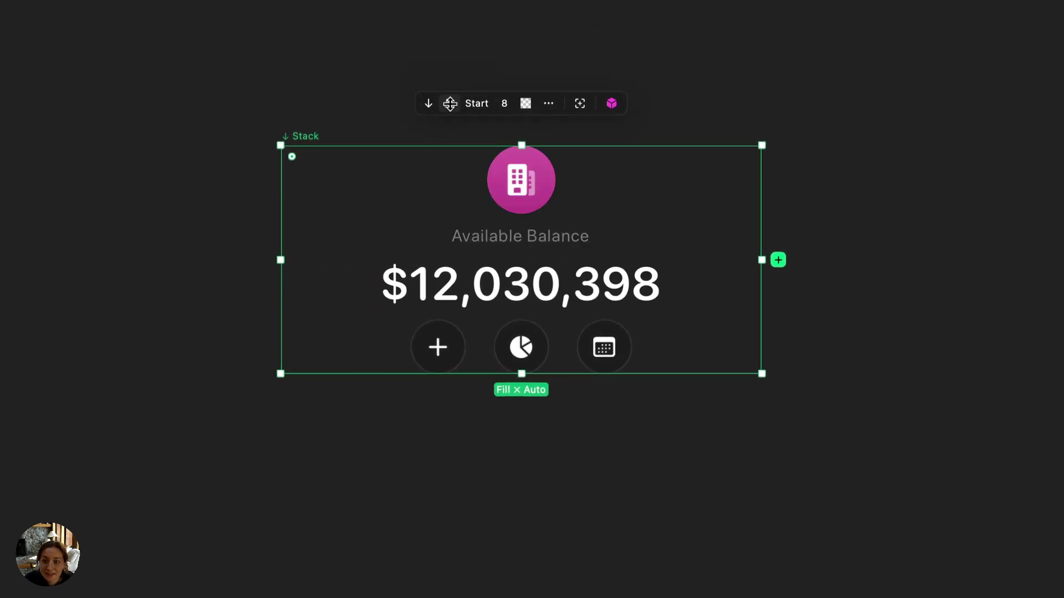
{"action": "left_click_drag", "start_coordinate": [504, 104], "coordinate": [504, 77]}
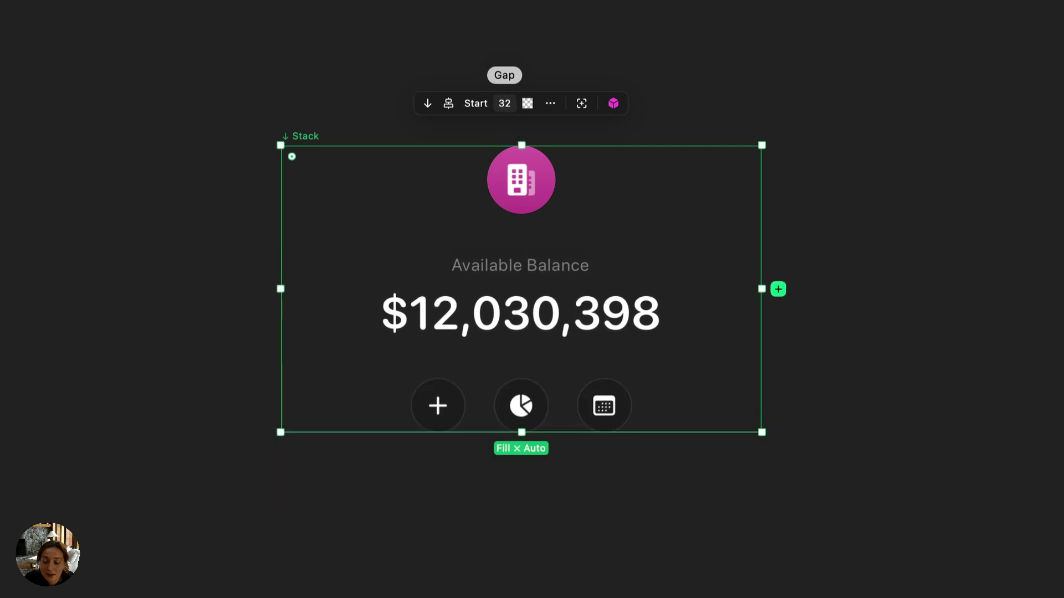
{"action": "left_click", "coordinate": [526, 100]}
Step: Fill the stack with the dark BG style, add 16 padding and round its corners to 16
{"action": "left_click", "coordinate": [561, 289]}
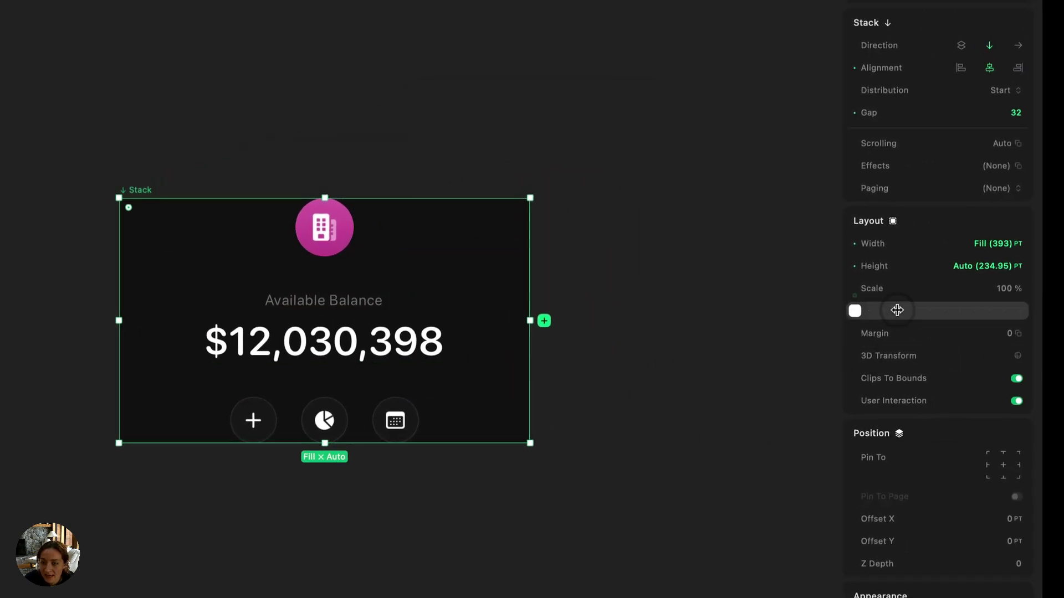
{"action": "left_click_drag", "start_coordinate": [898, 311], "coordinate": [973, 314]}
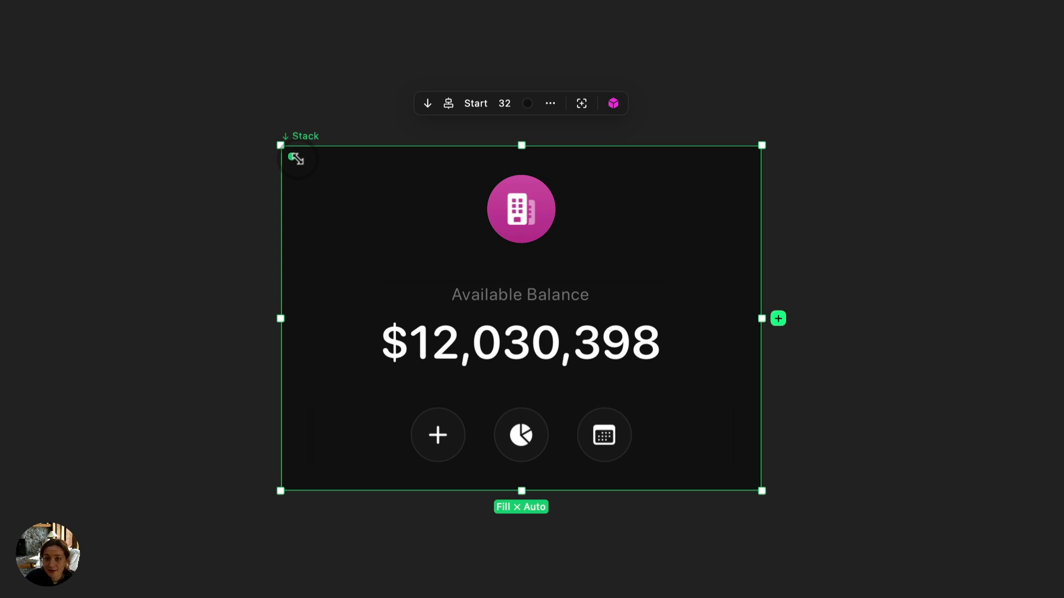
{"action": "left_click_drag", "start_coordinate": [297, 159], "coordinate": [310, 176]}
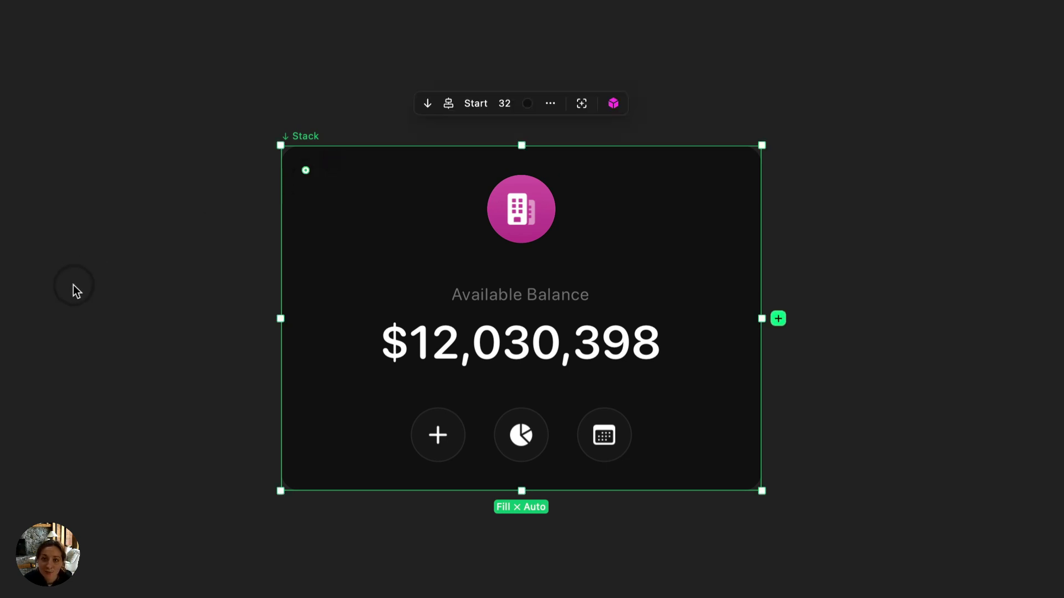
{"action": "left_click", "coordinate": [186, 241]}
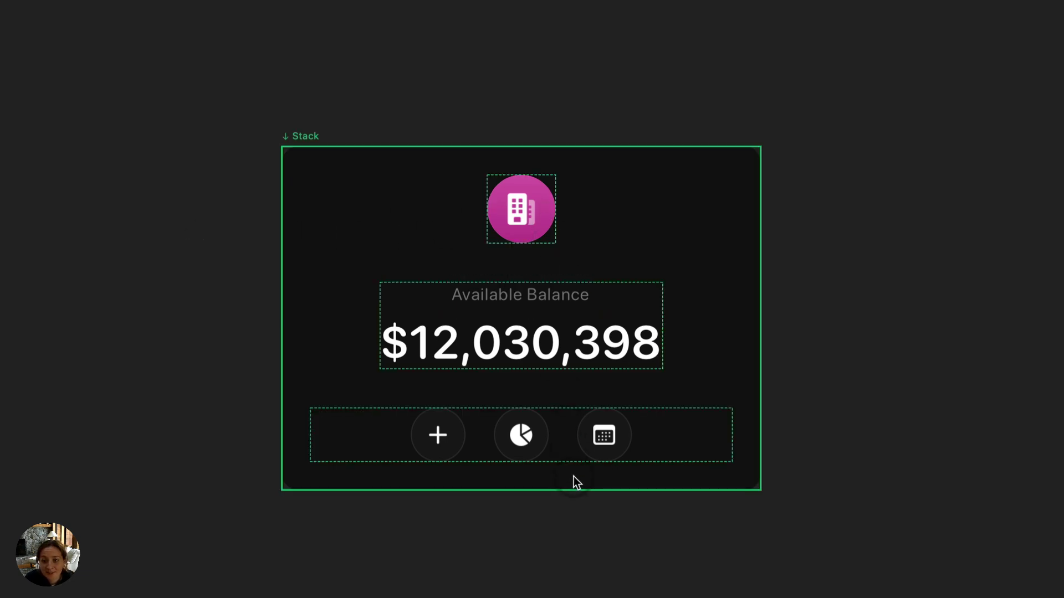
Step: Paste the chevron into the card stack and pin it top-right with a 4-point margin
{"action": "left_click", "coordinate": [544, 221]}
{"action": "left_click", "coordinate": [743, 189]}
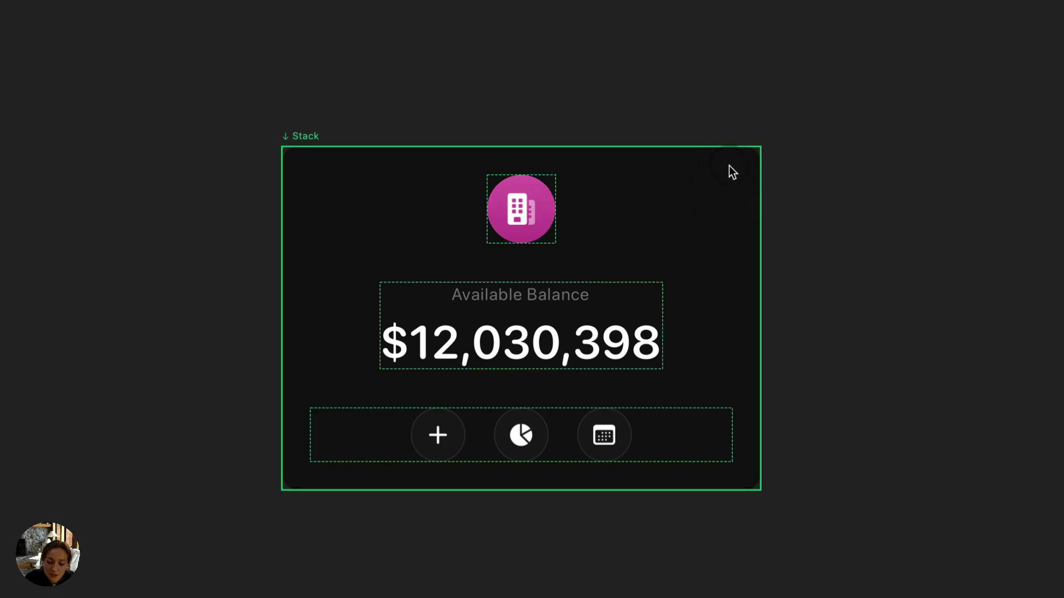
{"action": "left_click", "coordinate": [308, 137]}
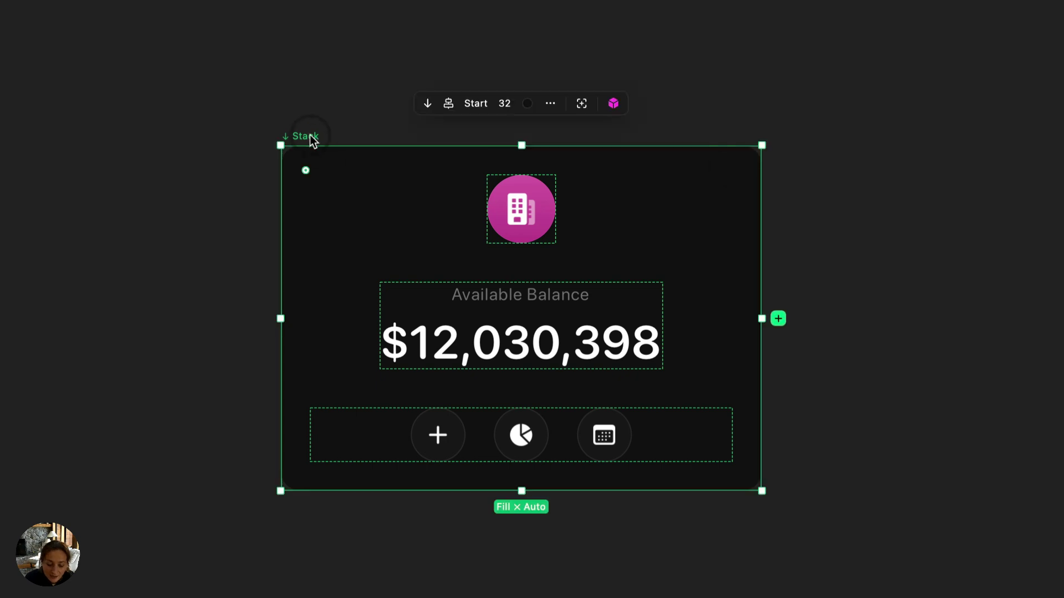
{"action": "key", "text": "super+v"}
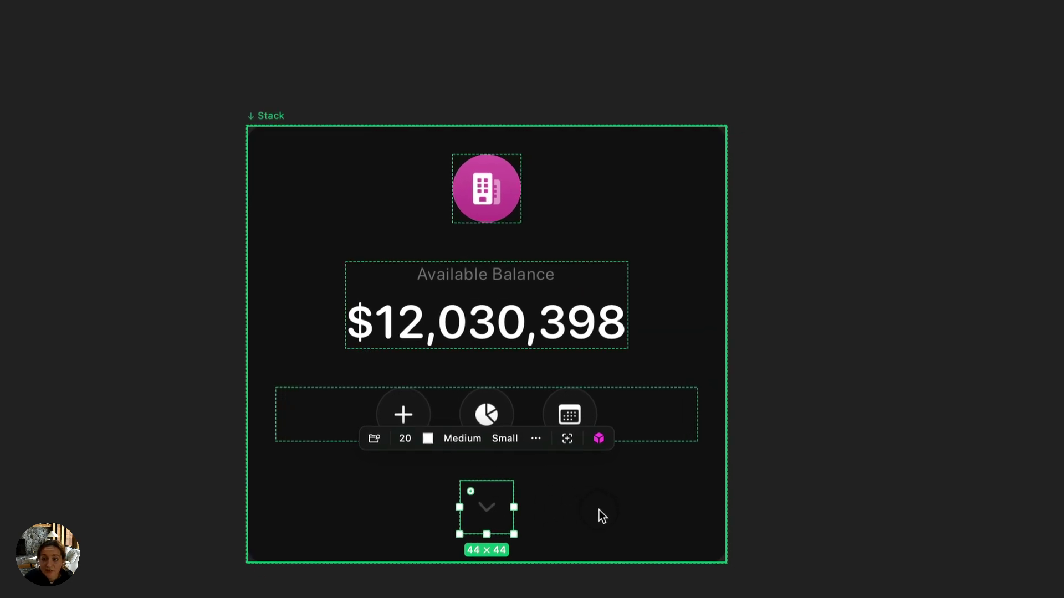
{"action": "scroll", "coordinate": [311, 340], "scroll_direction": "left", "scroll_amount": 5}
{"action": "scroll", "coordinate": [311, 340], "scroll_direction": "up", "scroll_amount": 3}
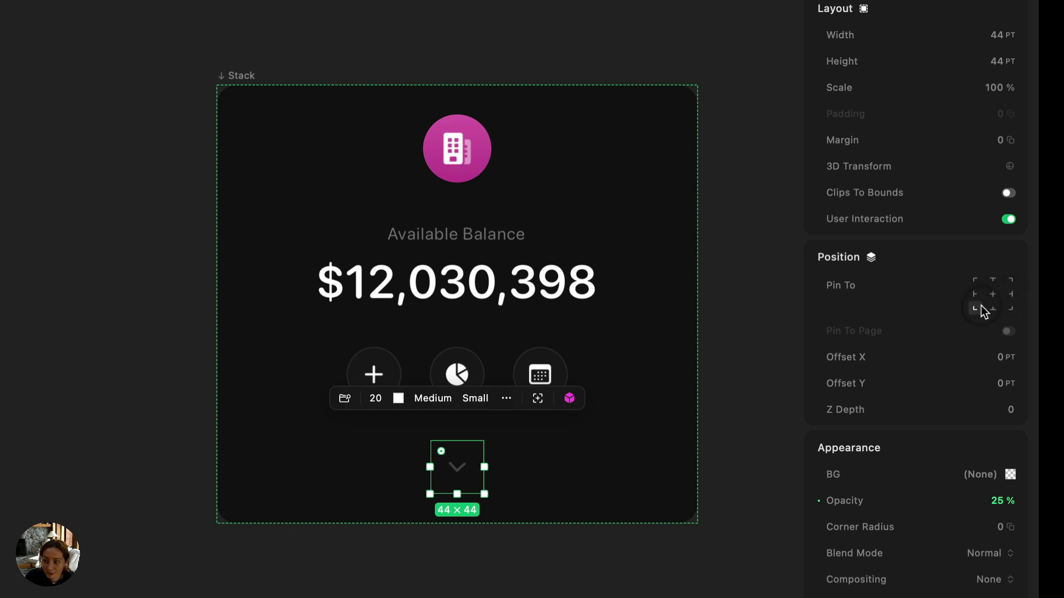
{"action": "left_click", "coordinate": [1011, 283]}
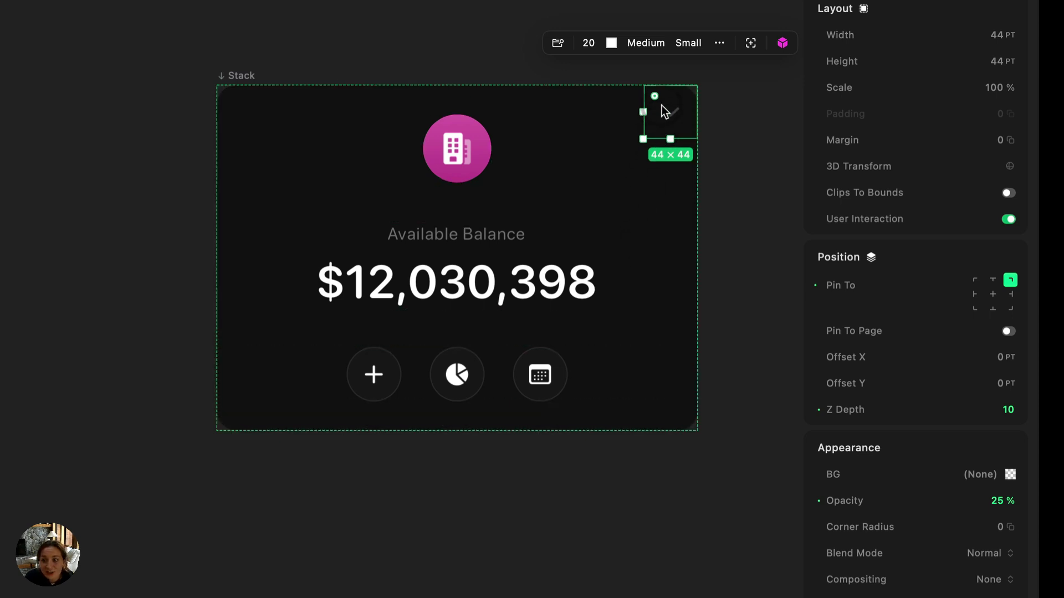
{"action": "mouse_move", "coordinate": [837, 351]}
{"action": "left_mouse_down"}
{"action": "mouse_move", "coordinate": [872, 360]}
{"action": "mouse_move", "coordinate": [821, 364]}
{"action": "left_mouse_up"}
{"action": "left_click_drag", "start_coordinate": [837, 142], "coordinate": [899, 139]}
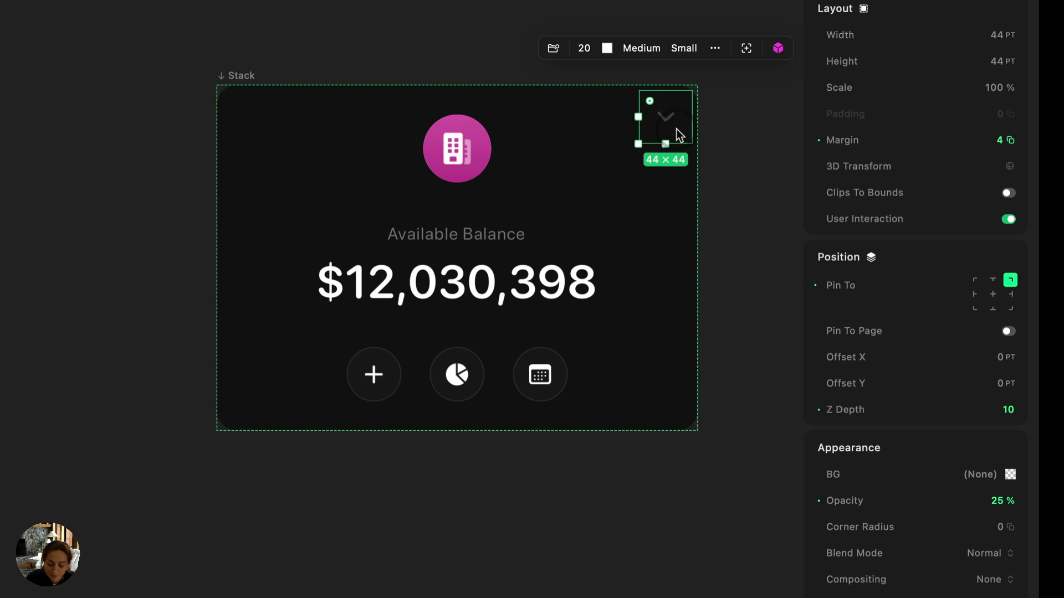
Step: Copy the pinned chevron and paste it onto the 2. Native Navigation page
{"action": "key", "text": "super+c"}
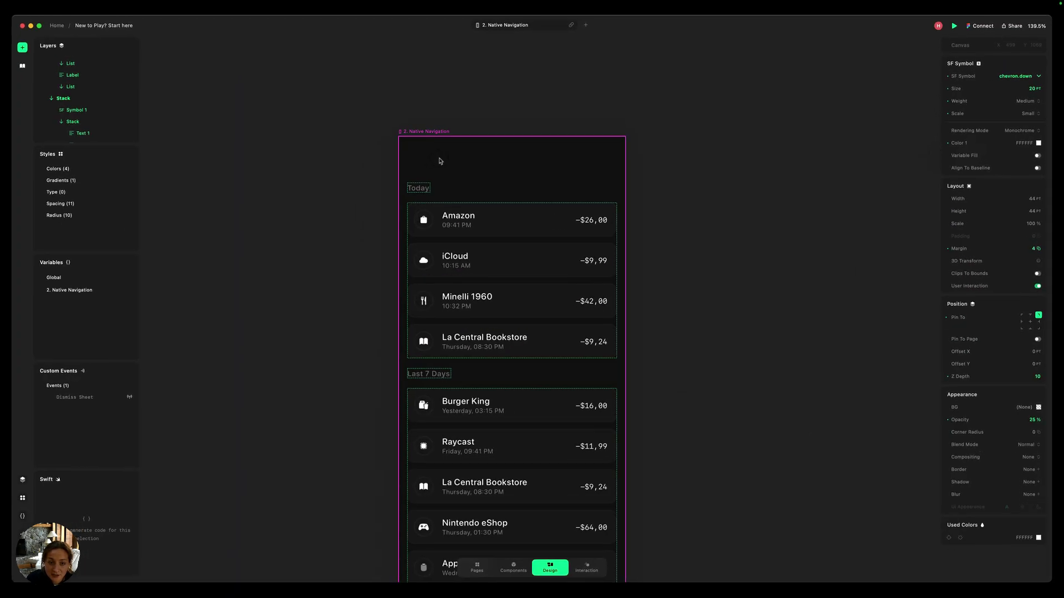
{"action": "left_click", "coordinate": [439, 161]}
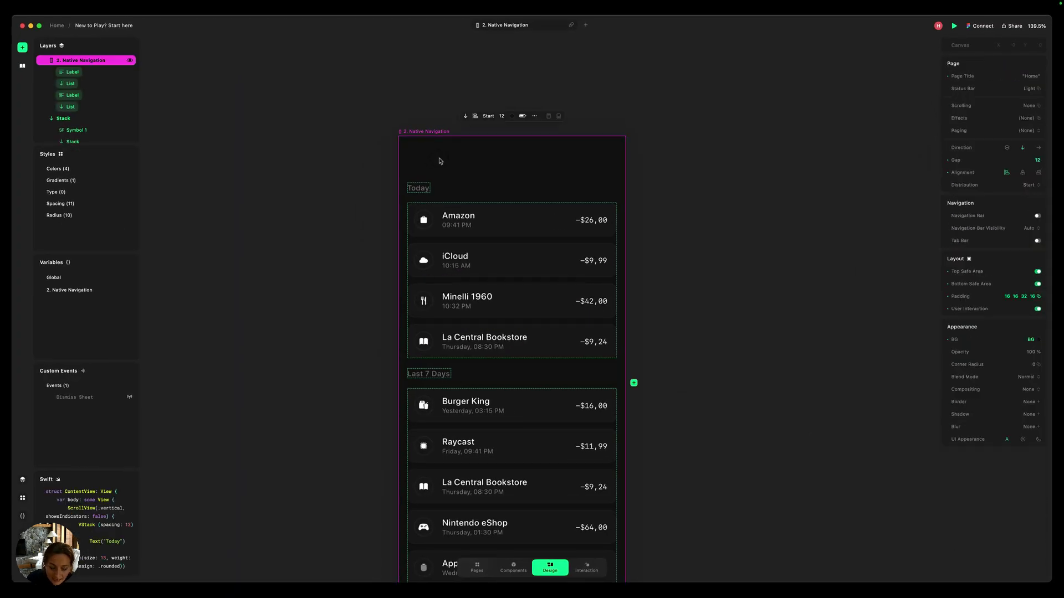
{"action": "key", "text": "super+v"}
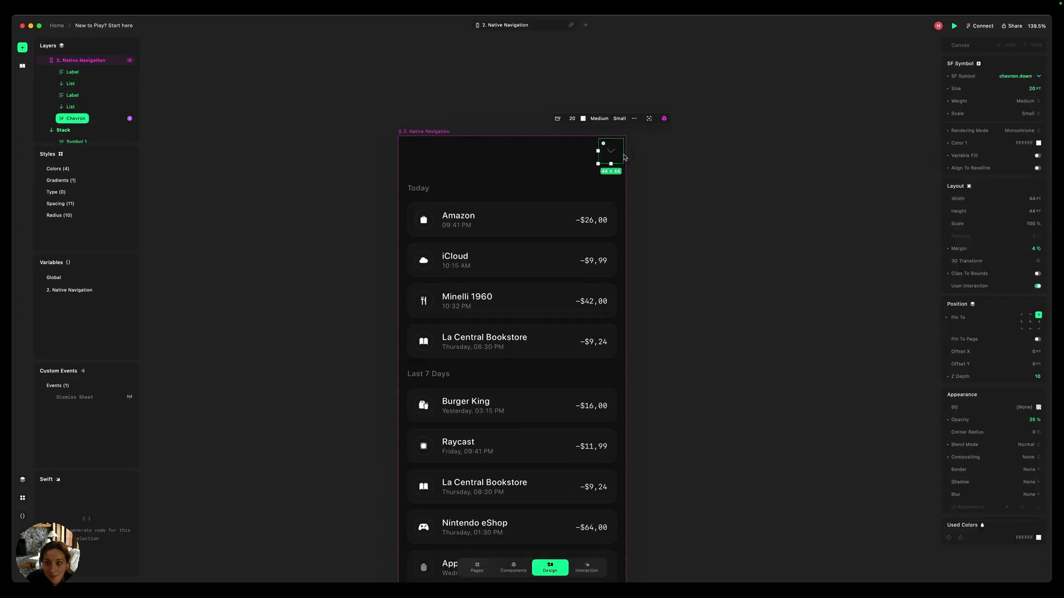
{"action": "left_click", "coordinate": [564, 169]}
{"action": "scroll", "coordinate": [546, 257], "scroll_direction": "down", "scroll_amount": 4}
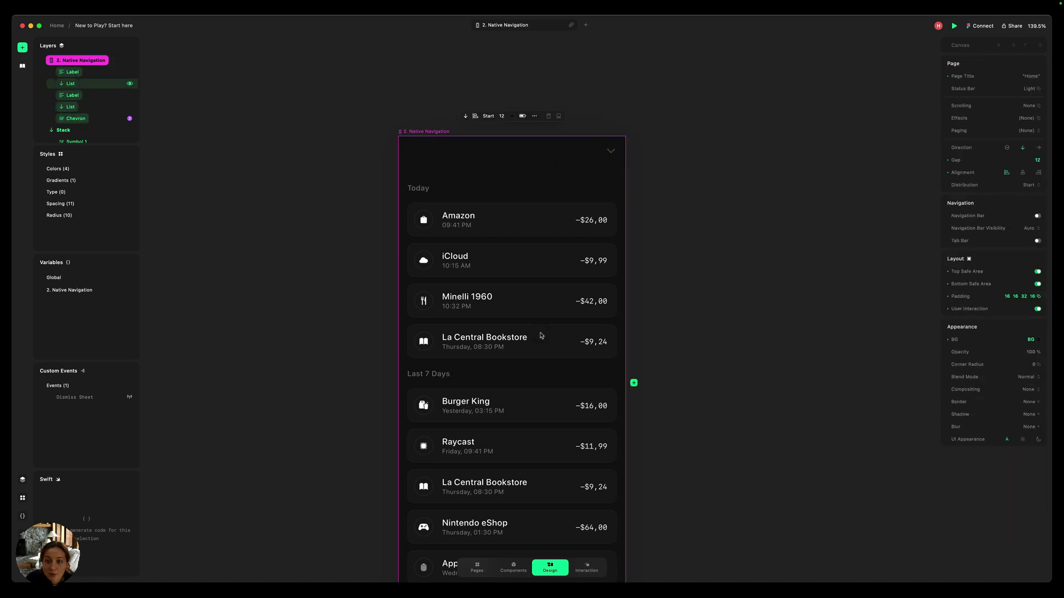
{"action": "scroll", "coordinate": [541, 335], "scroll_direction": "down", "scroll_amount": 4}
{"action": "scroll", "coordinate": [541, 336], "scroll_direction": "up", "scroll_amount": 6}
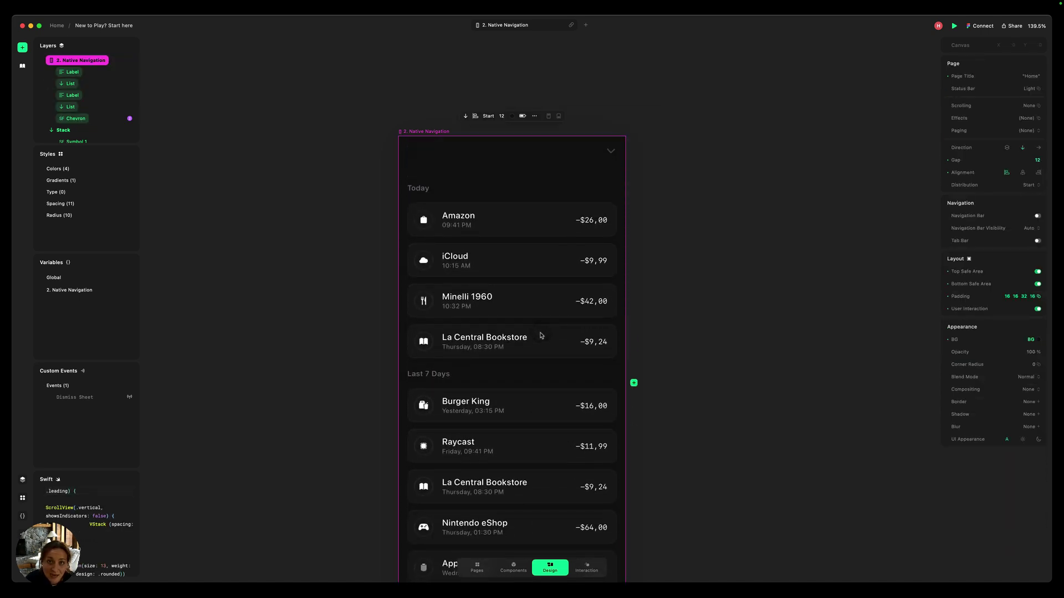
Step: Pin the chevron to the page and scroll the preview to confirm it stays fixed
{"action": "left_click", "coordinate": [610, 150]}
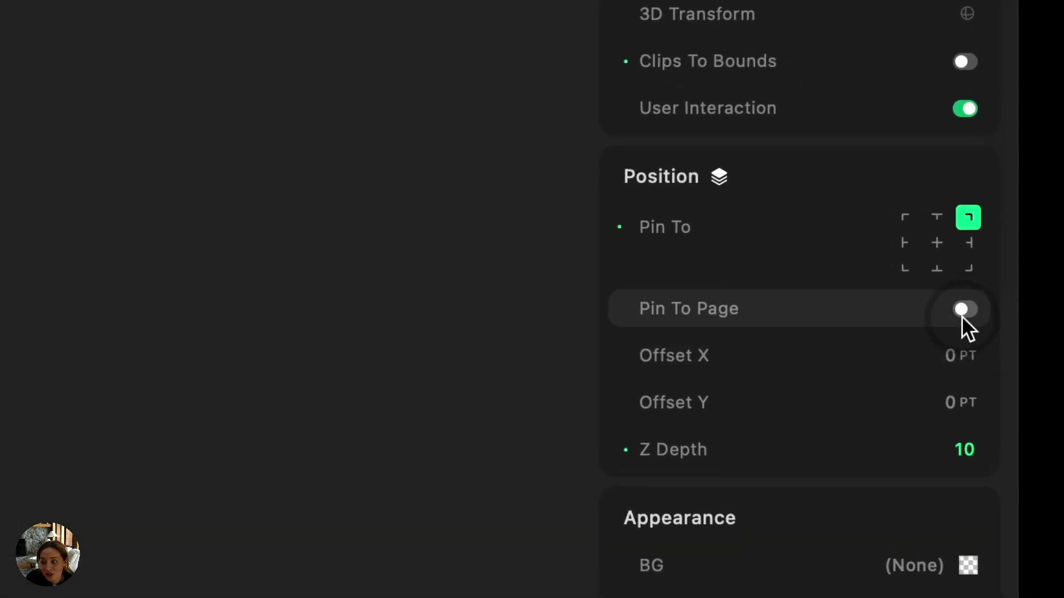
{"action": "left_click", "coordinate": [967, 310]}
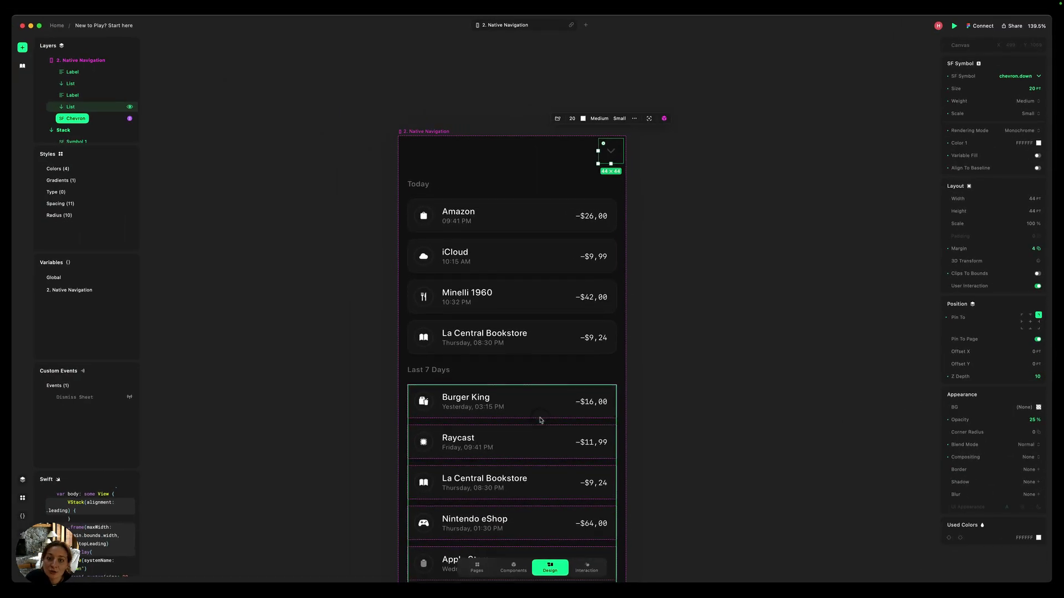
{"action": "scroll", "coordinate": [540, 420], "scroll_direction": "down", "scroll_amount": 10}
{"action": "scroll", "coordinate": [540, 420], "scroll_direction": "up", "scroll_amount": 10}
{"action": "scroll", "coordinate": [540, 419], "scroll_direction": "down", "scroll_amount": 10}
{"action": "scroll", "coordinate": [541, 418], "scroll_direction": "up", "scroll_amount": 10}
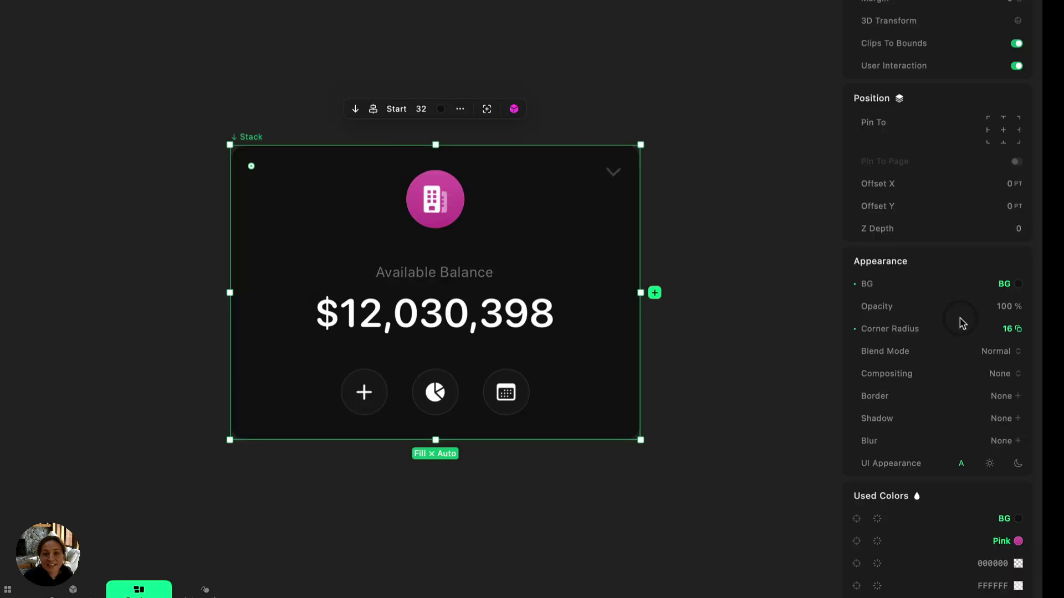
Step: Add a white FFFFFF border at 45% opacity to the balance card
{"action": "scroll", "coordinate": [961, 320], "scroll_direction": "down", "scroll_amount": 3}
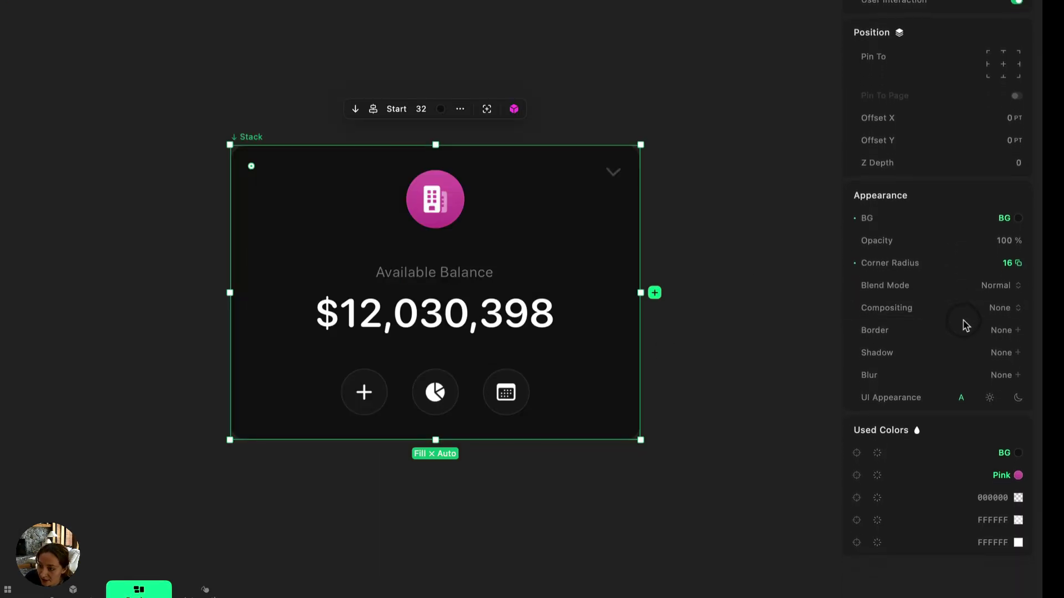
{"action": "left_click", "coordinate": [997, 331]}
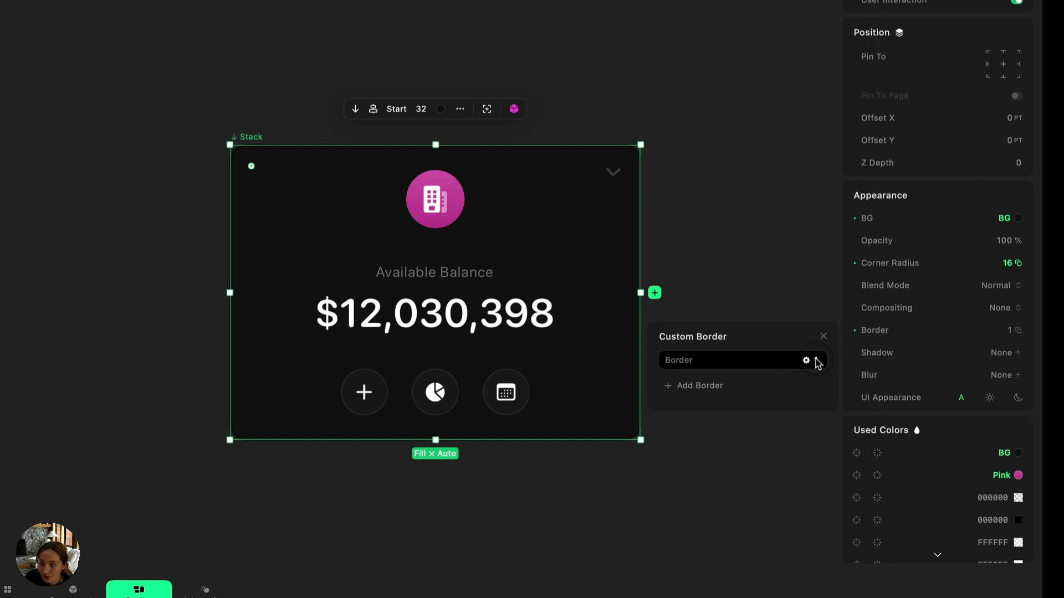
{"action": "left_click", "coordinate": [817, 362]}
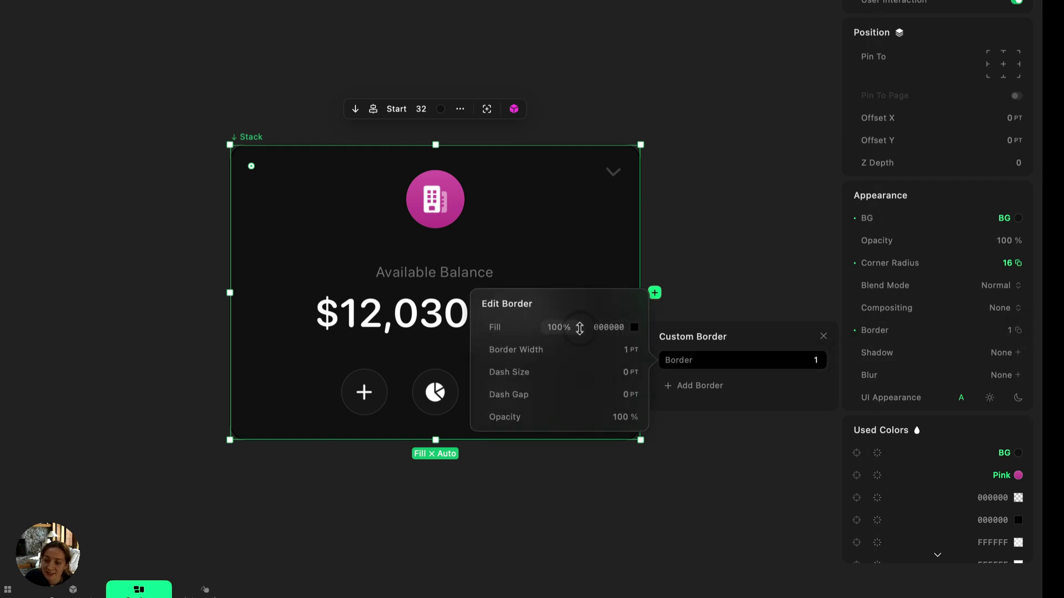
{"action": "left_click", "coordinate": [635, 328]}
{"action": "left_click_drag", "start_coordinate": [410, 266], "coordinate": [326, 222]}
{"action": "left_click", "coordinate": [487, 374]}
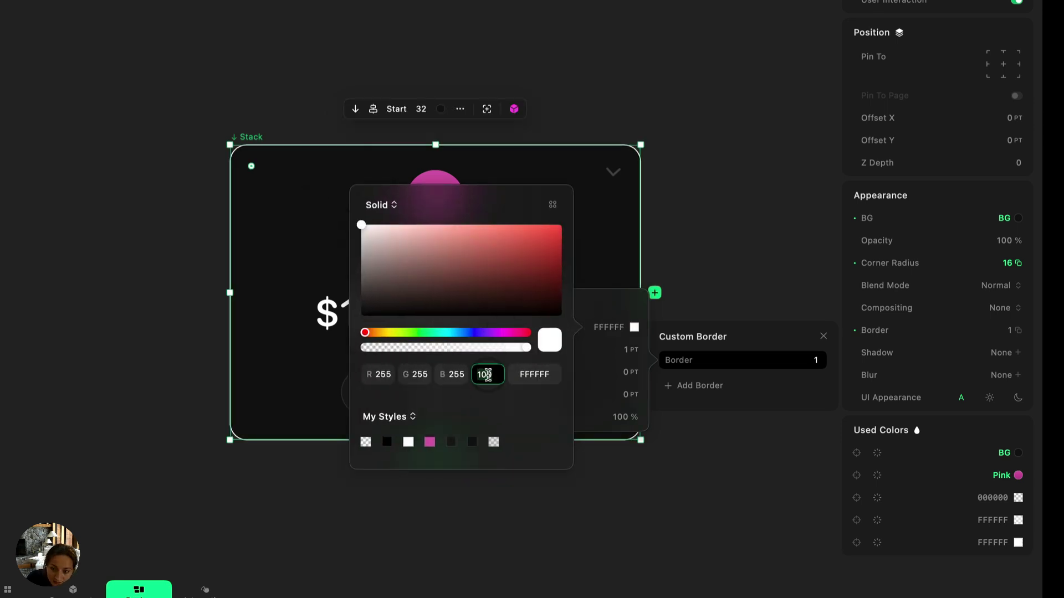
{"action": "type", "text": "45"}
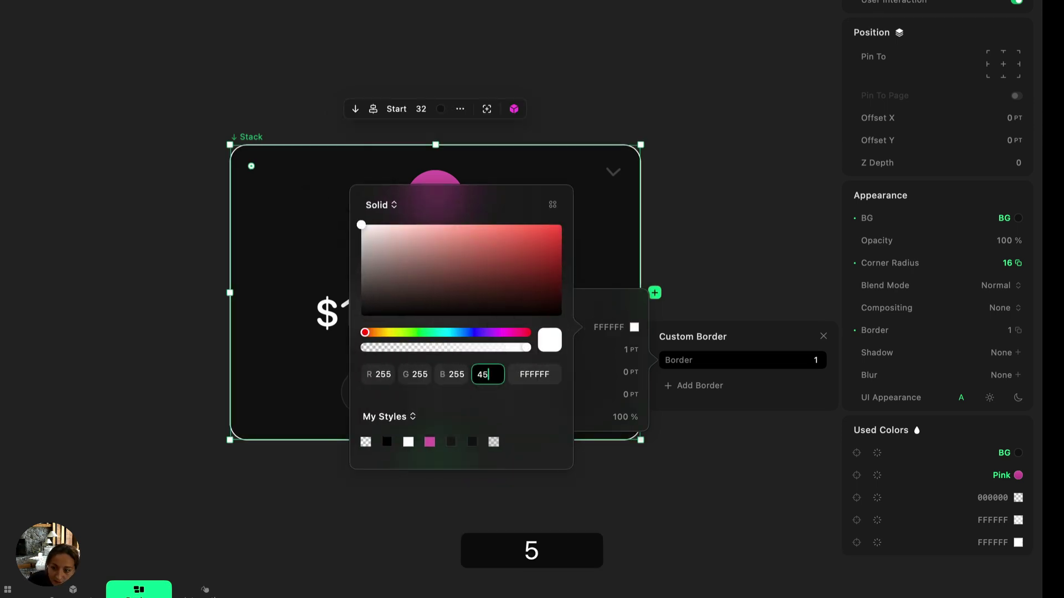
{"action": "key", "text": "Return"}
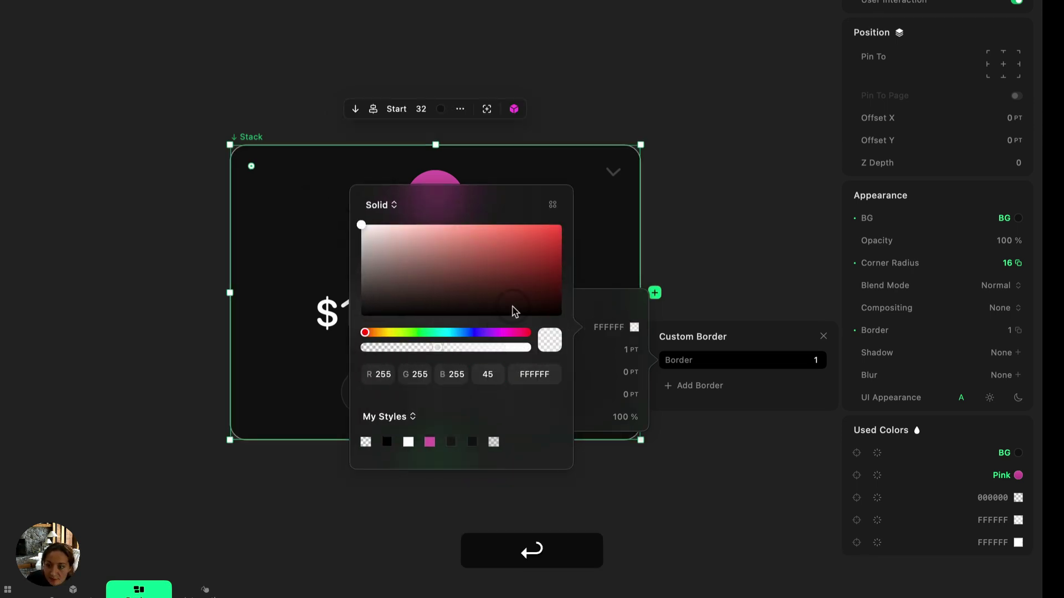
Step: Close the border settings and add a drop shadow to the card
{"action": "left_click", "coordinate": [616, 263]}
{"action": "left_click", "coordinate": [823, 337]}
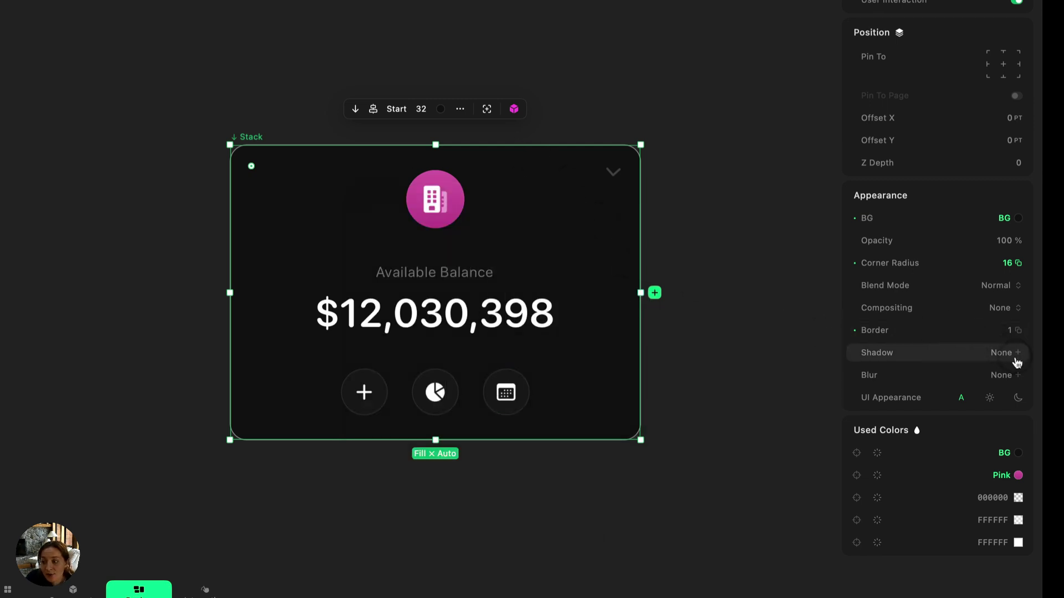
{"action": "left_click", "coordinate": [1017, 355]}
{"action": "left_click", "coordinate": [824, 359]}
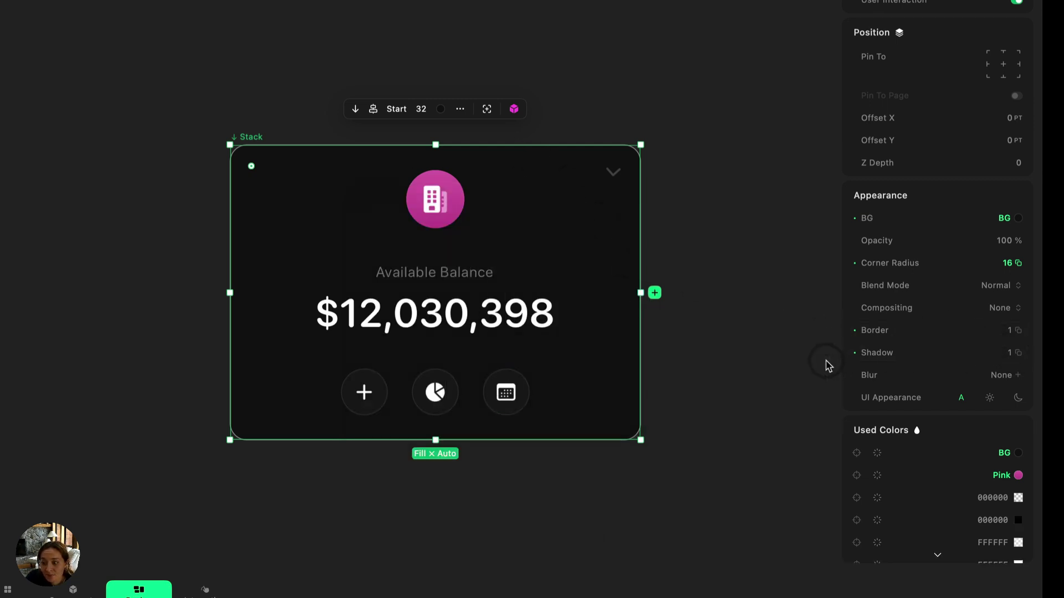
Step: Paste the pink Gradient frame, move it inside the balance card, and set its Z Depth to 0
{"action": "key", "text": "Escape"}
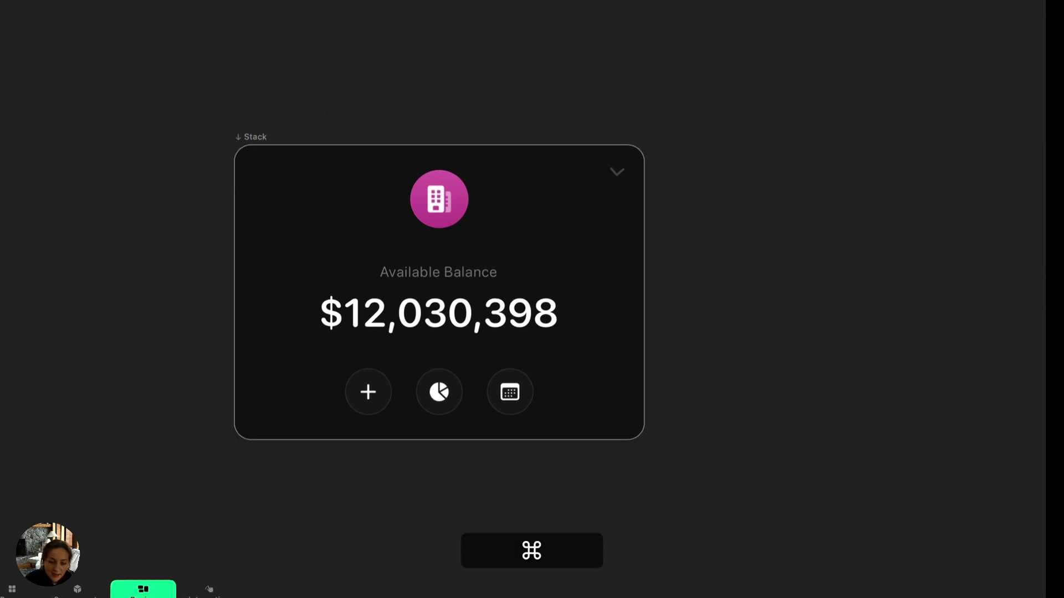
{"action": "key", "text": "super+v"}
{"action": "left_click_drag", "start_coordinate": [271, 181], "coordinate": [334, 211]}
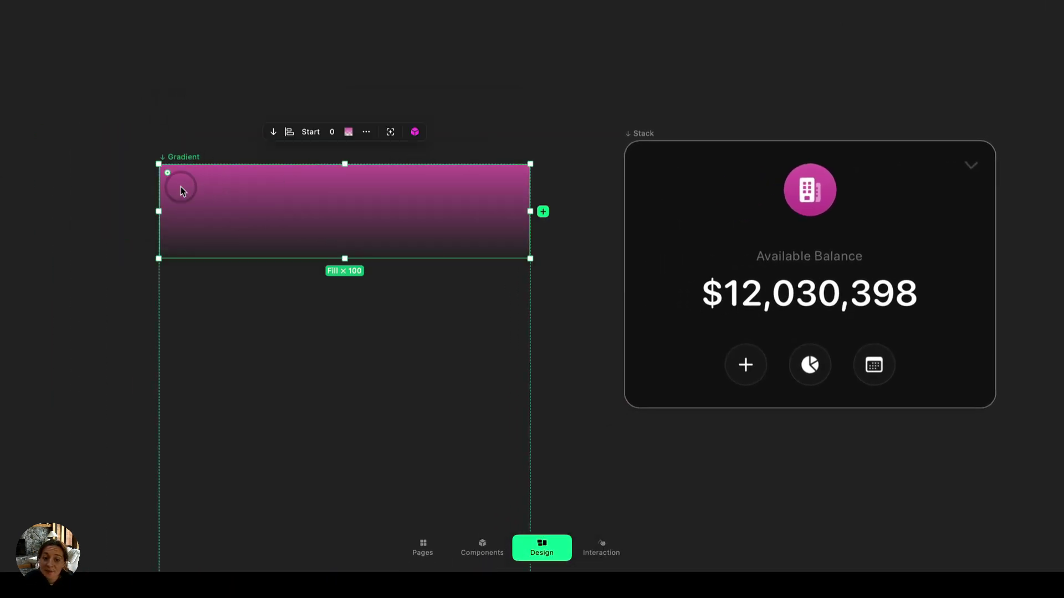
{"action": "left_click_drag", "start_coordinate": [171, 166], "coordinate": [693, 164]}
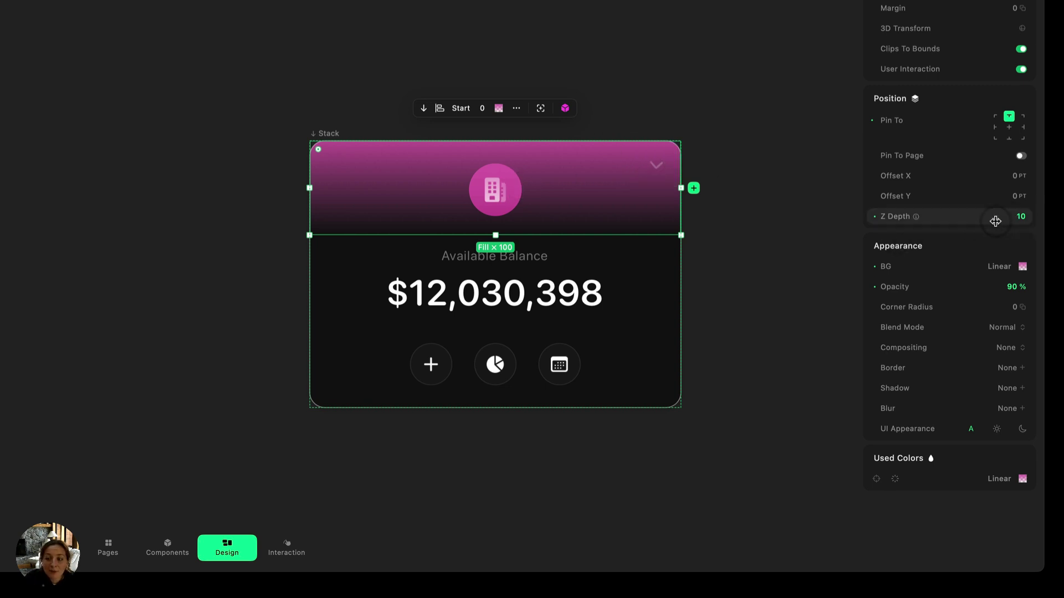
{"action": "left_click_drag", "start_coordinate": [996, 221], "coordinate": [680, 247]}
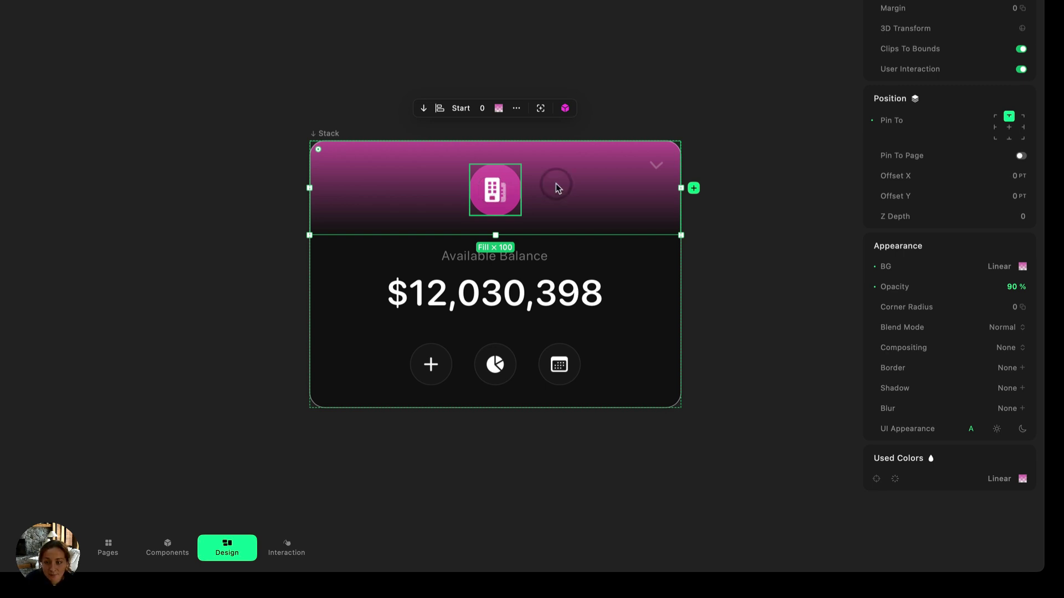
Step: Give the pink gradient a layer blur with a radius of about 60
{"action": "left_click", "coordinate": [1009, 414]}
{"action": "left_click", "coordinate": [845, 484]}
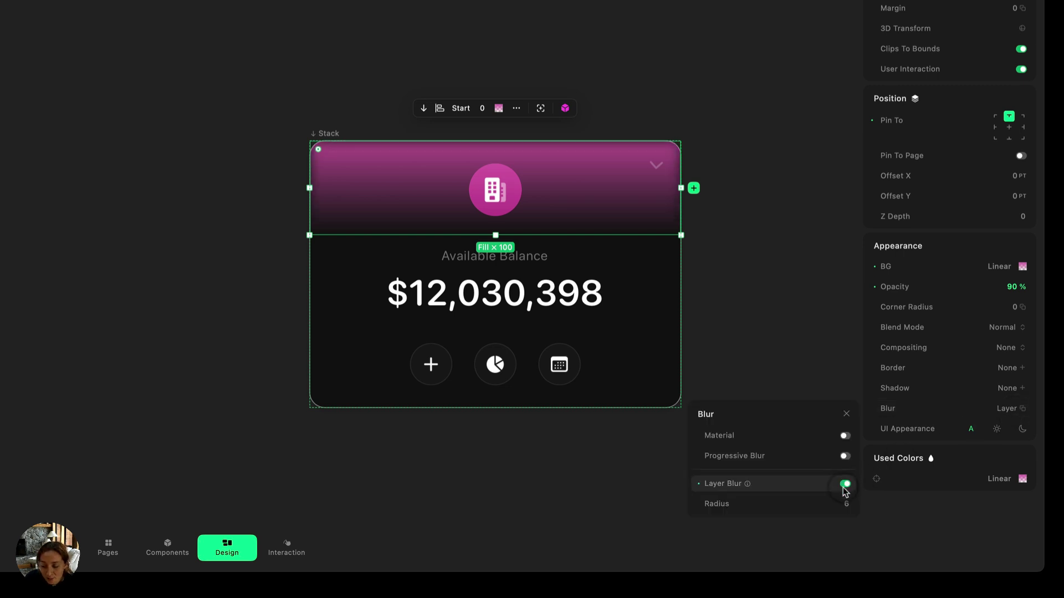
{"action": "left_click_drag", "start_coordinate": [731, 503], "coordinate": [830, 506]}
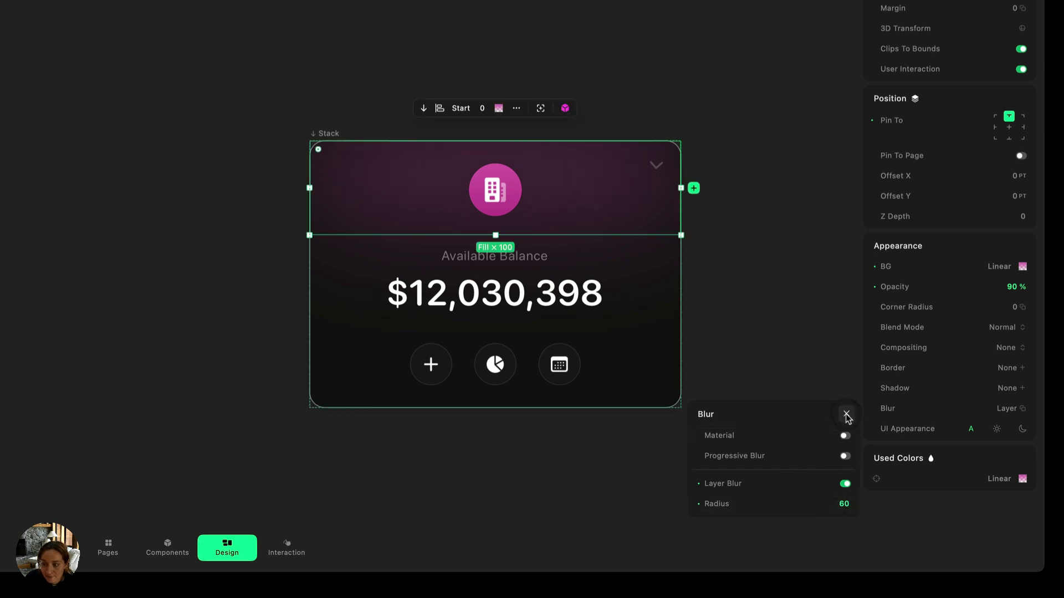
{"action": "left_click", "coordinate": [846, 414]}
{"action": "left_click", "coordinate": [746, 316]}
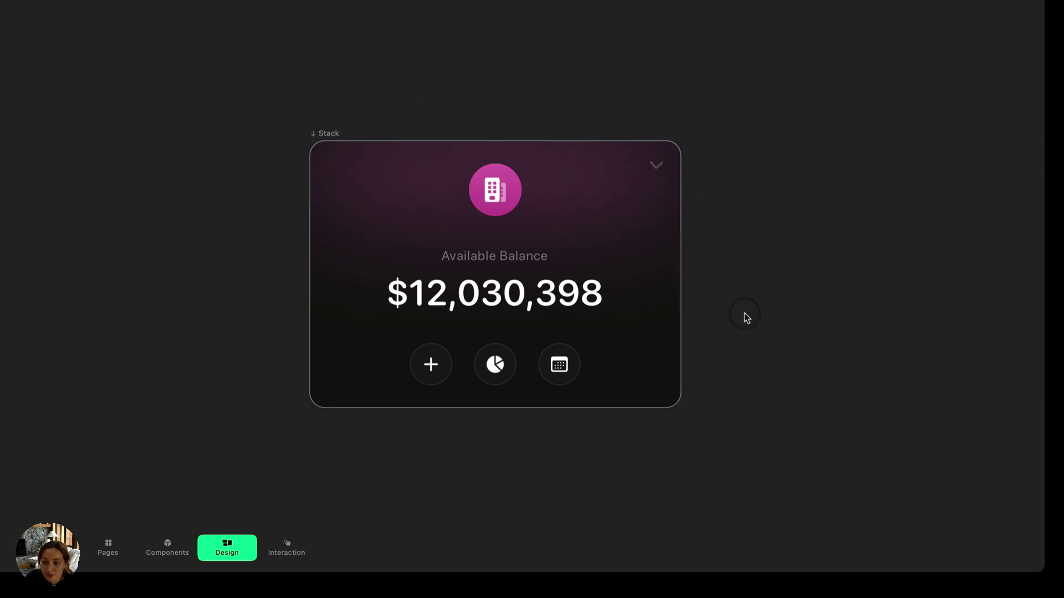
Step: Set the gradient's vertical offset to -80 pt
{"action": "left_click", "coordinate": [613, 216]}
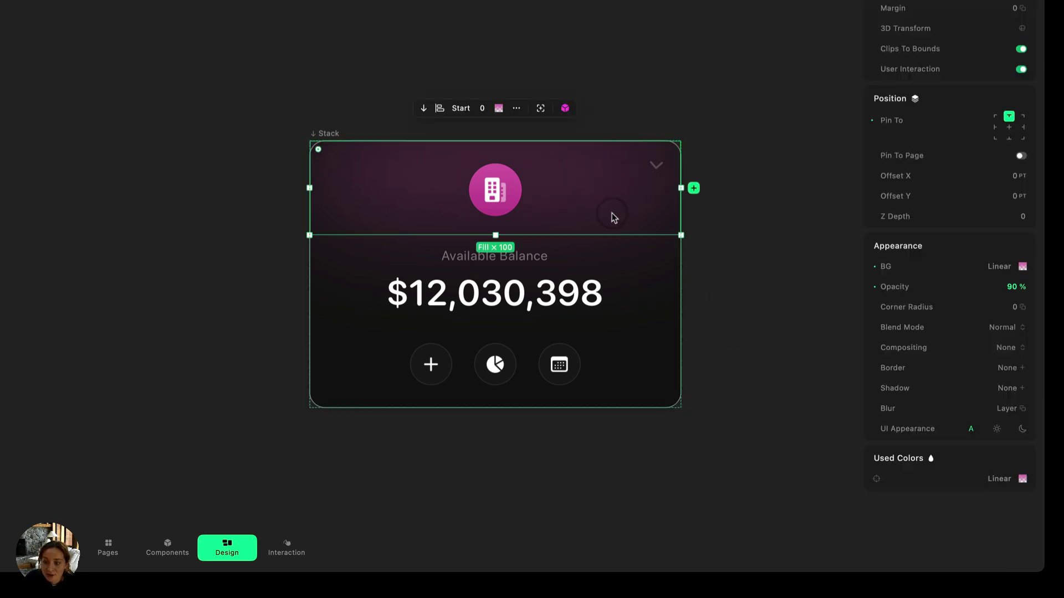
{"action": "left_click", "coordinate": [953, 195]}
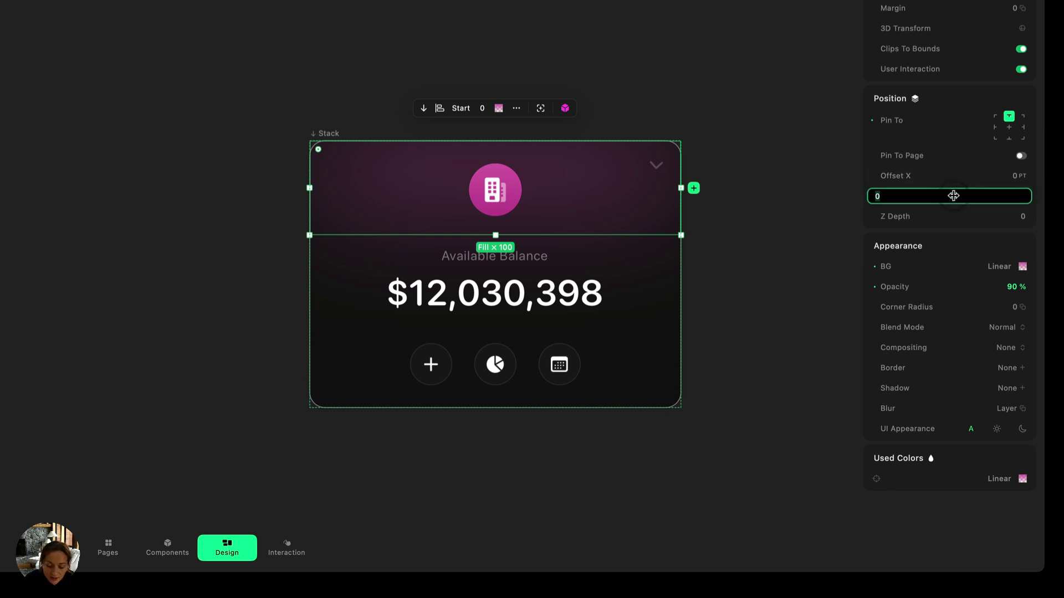
{"action": "type", "text": "-"}
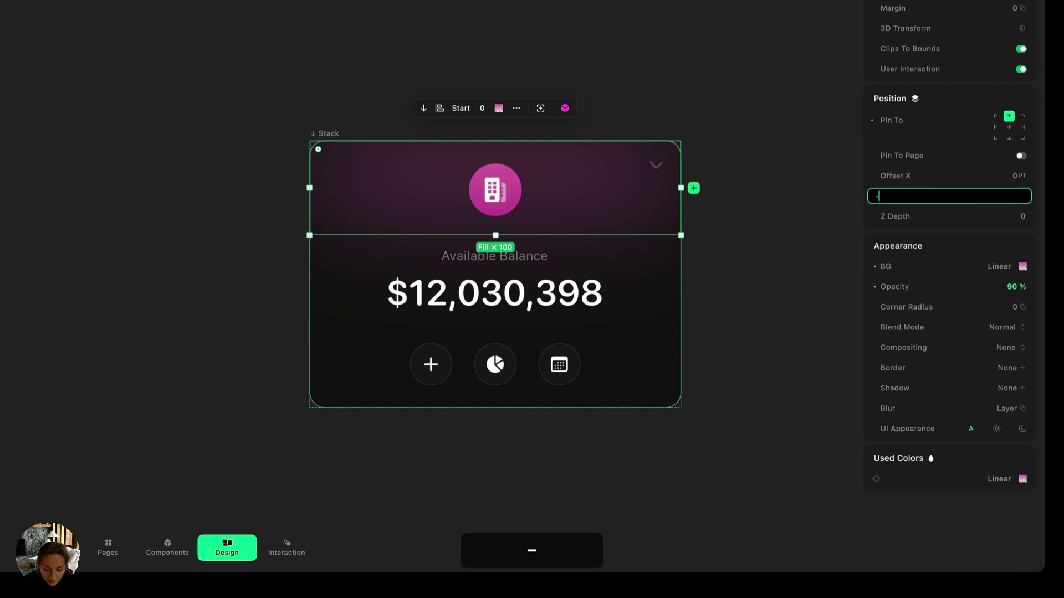
{"action": "type", "text": "80"}
{"action": "key", "text": "Return"}
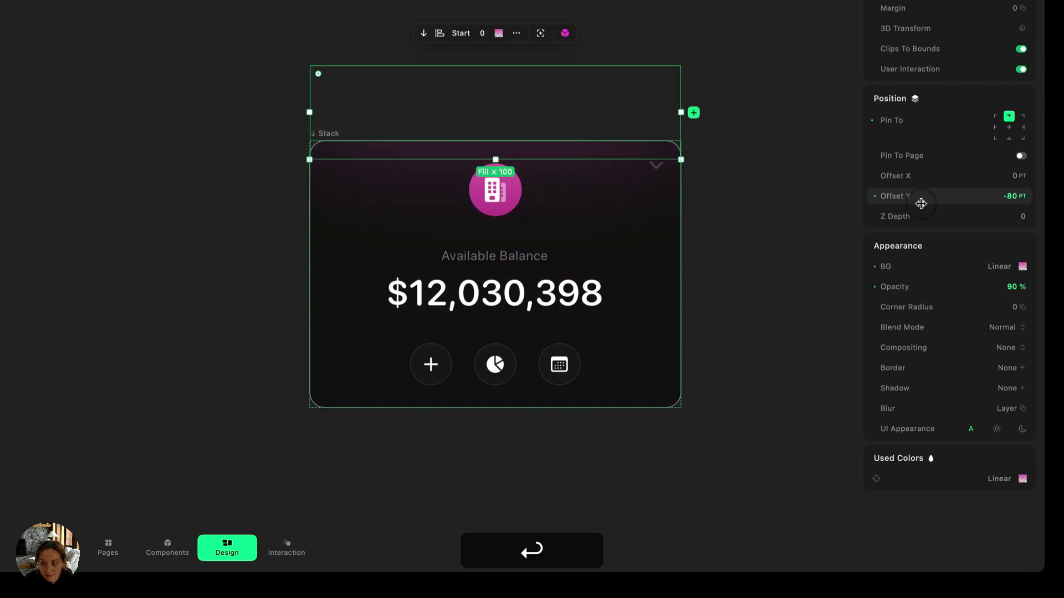
{"action": "left_click", "coordinate": [766, 232]}
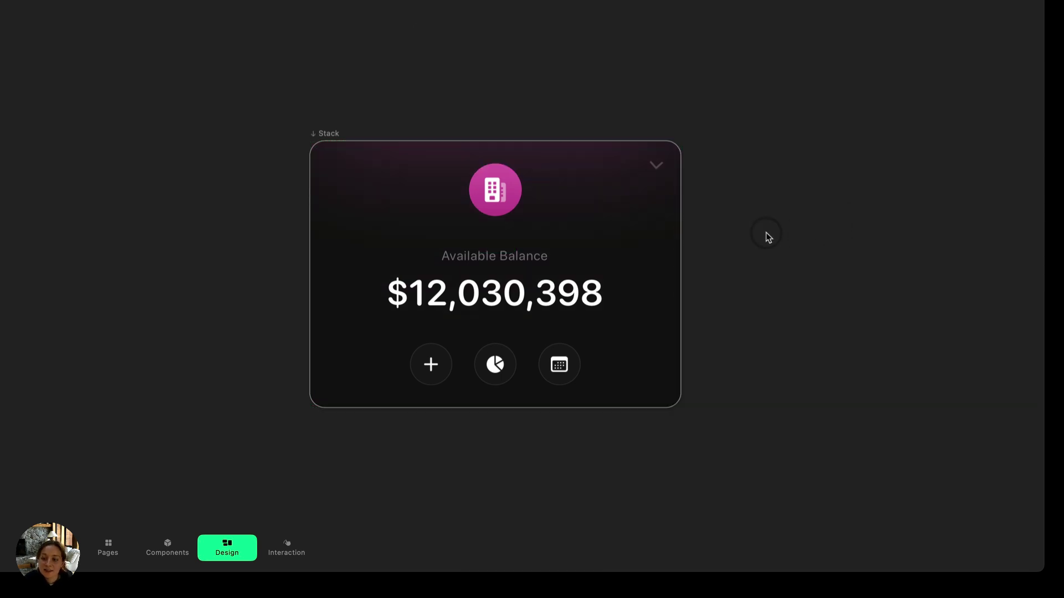
Step: Rename the balance card stack to 'Summary' and make it a component
{"action": "left_click", "coordinate": [268, 165]}
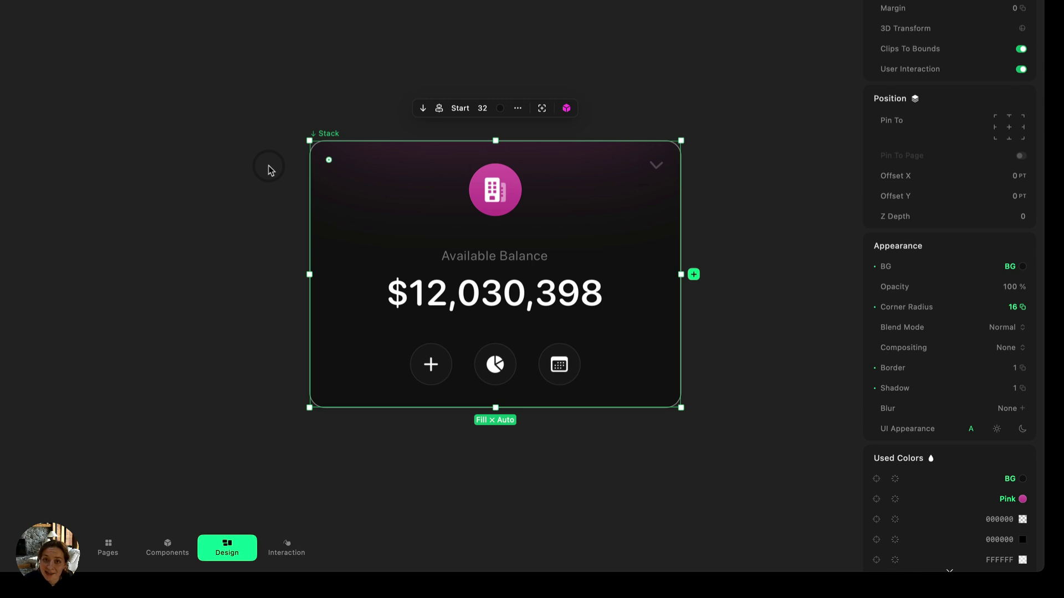
{"action": "double_click", "coordinate": [332, 139]}
{"action": "type", "text": "Summary"}
{"action": "key", "text": "Return"}
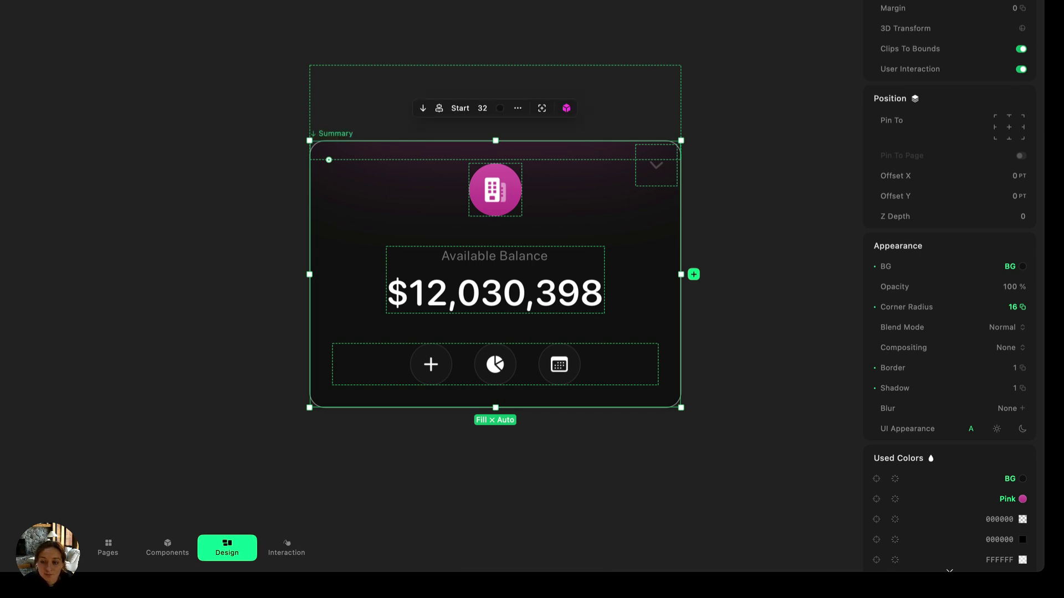
{"action": "left_click", "coordinate": [567, 109]}
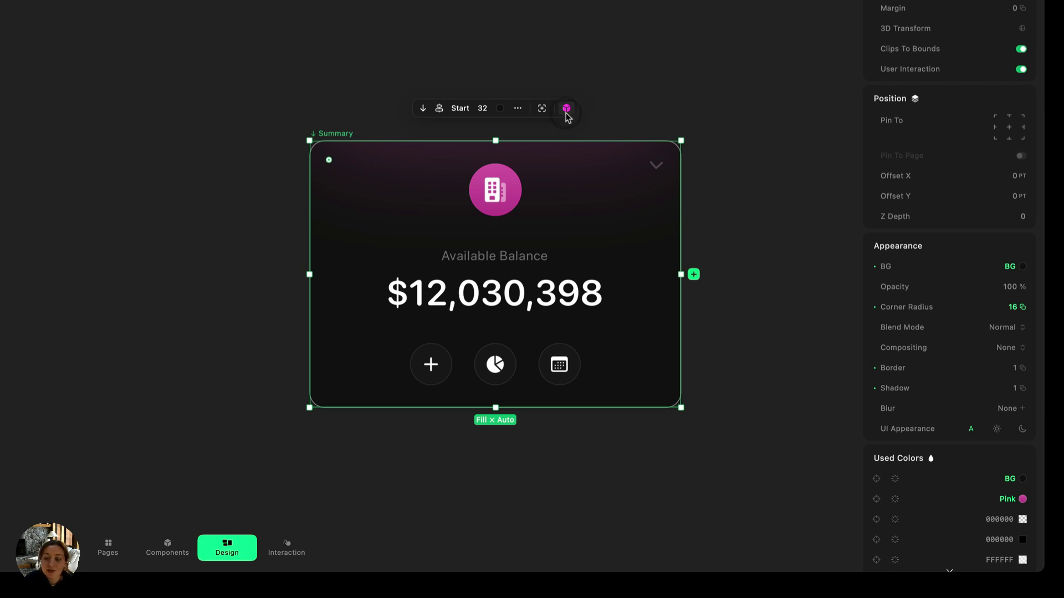